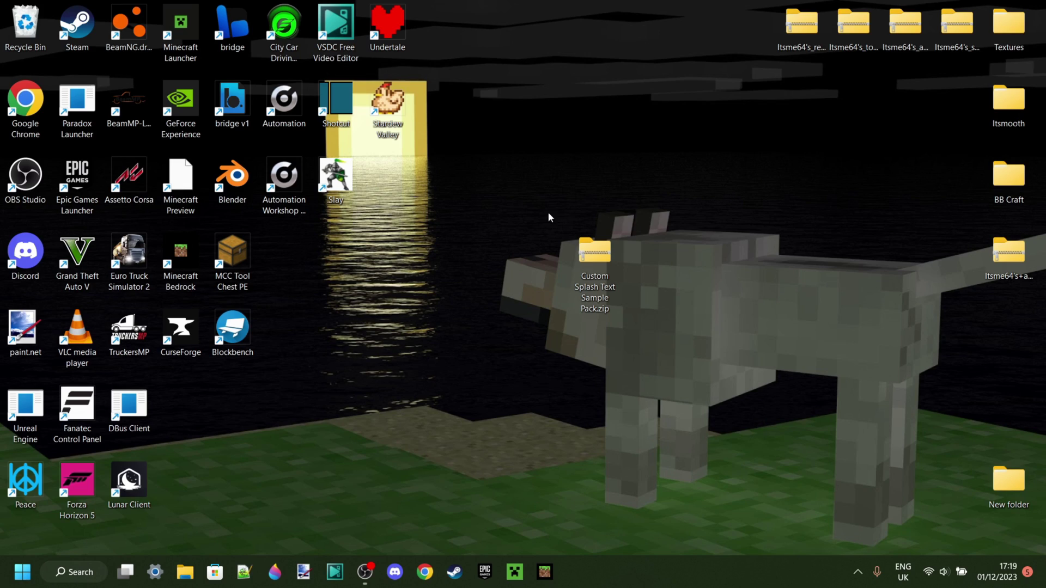
Step: Extract Custom Splash Text Sample Pack.zip into its own folder on the desktop and close the extracted folder's window
left_click_drag(555, 220, 646, 337)
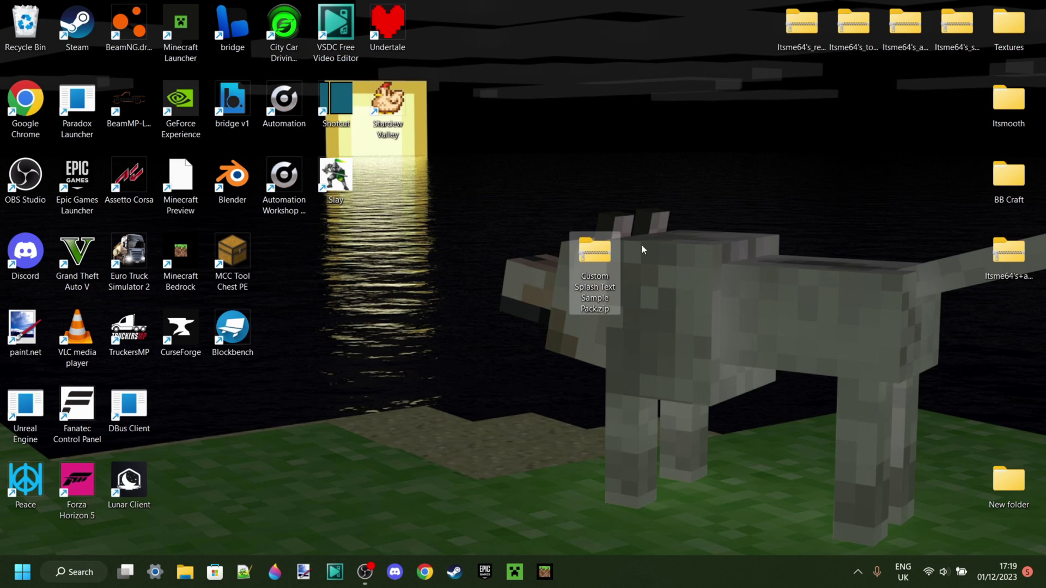
right_click(595, 258)
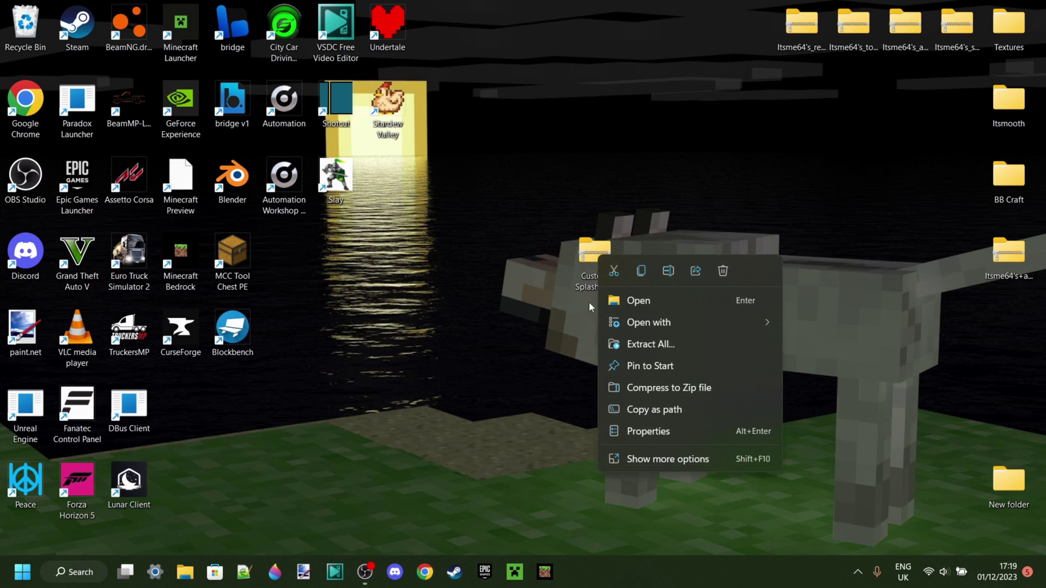
left_click(653, 345)
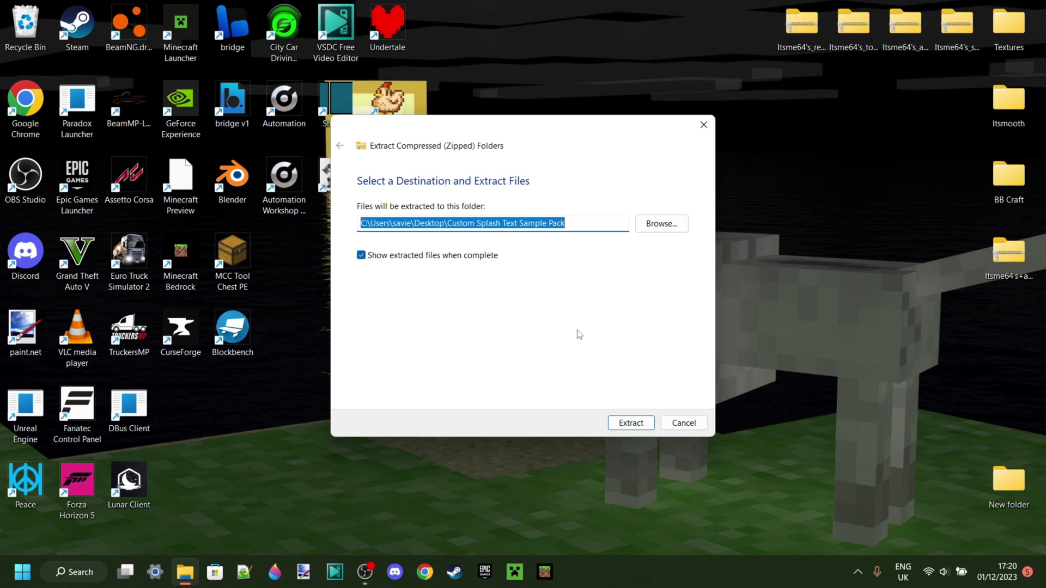
left_click(630, 424)
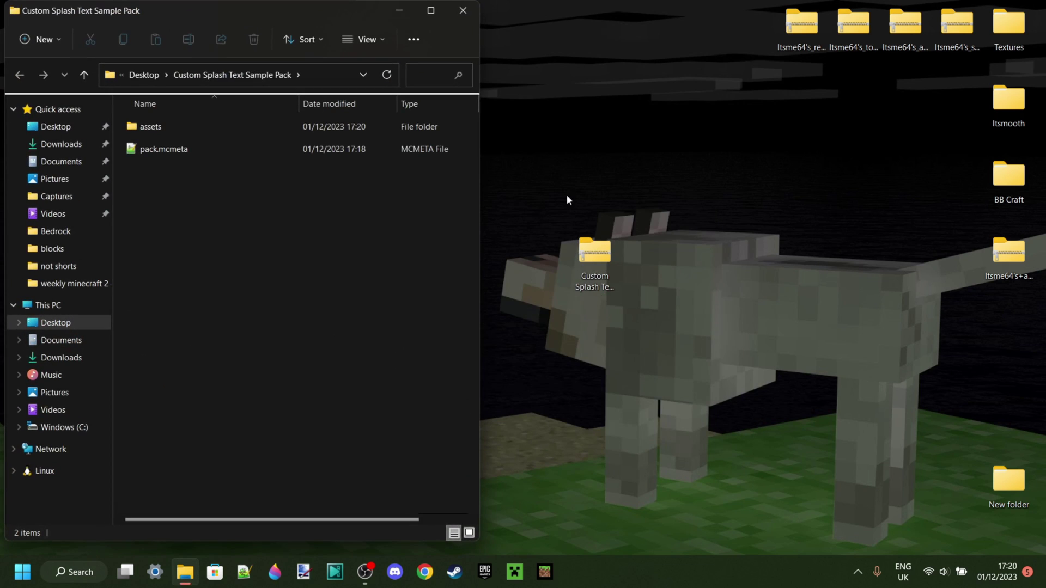
left_click(455, 11)
Step: Move the sample pack zip to the Recycle Bin and put the extracted folder in its place on the desktop
left_click_drag(180, 411, 489, 253)
left_click(594, 256)
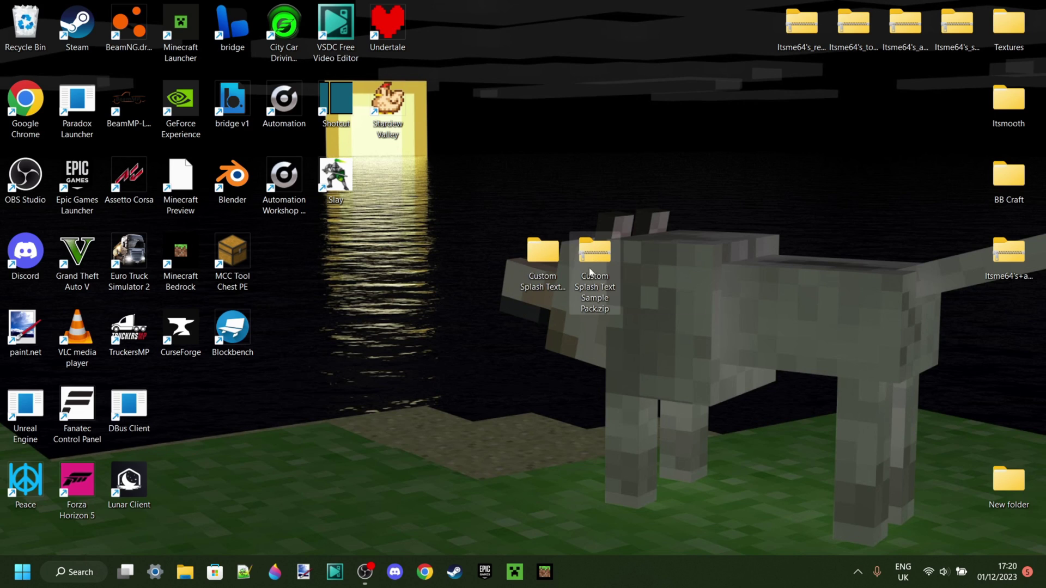
left_click_drag(593, 267, 25, 25)
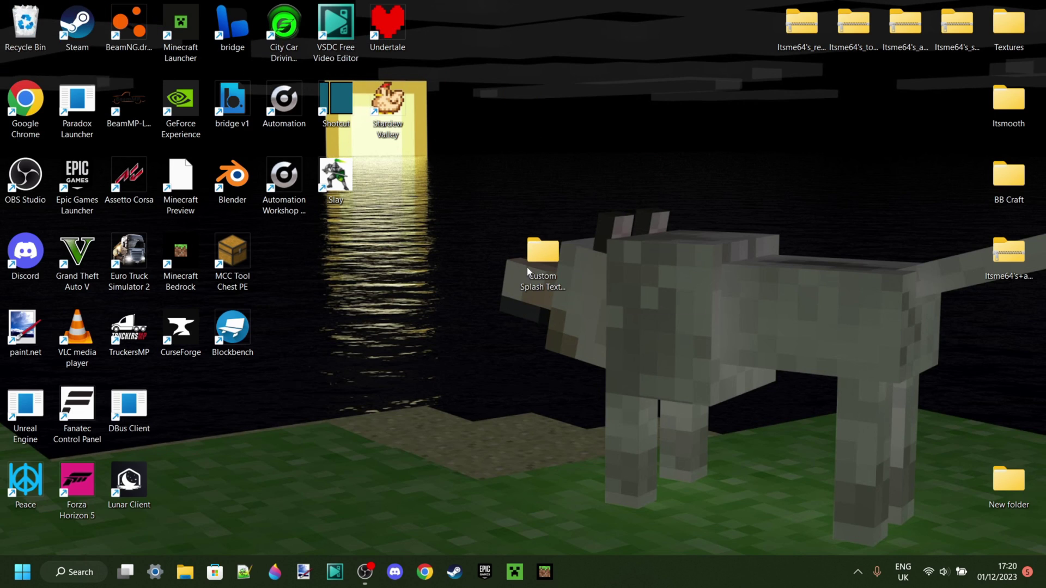
left_click_drag(536, 256, 587, 255)
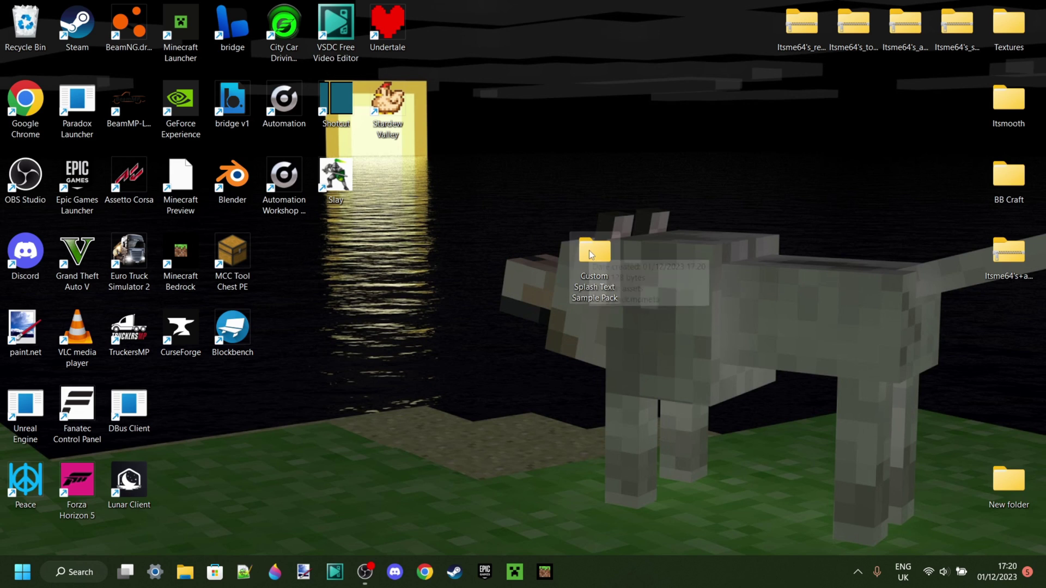
Step: Open splashes.txt from the assets/minecraft/texts folder of the Custom Splash Text Sample Pack folder
double_click(589, 250)
left_click(426, 10)
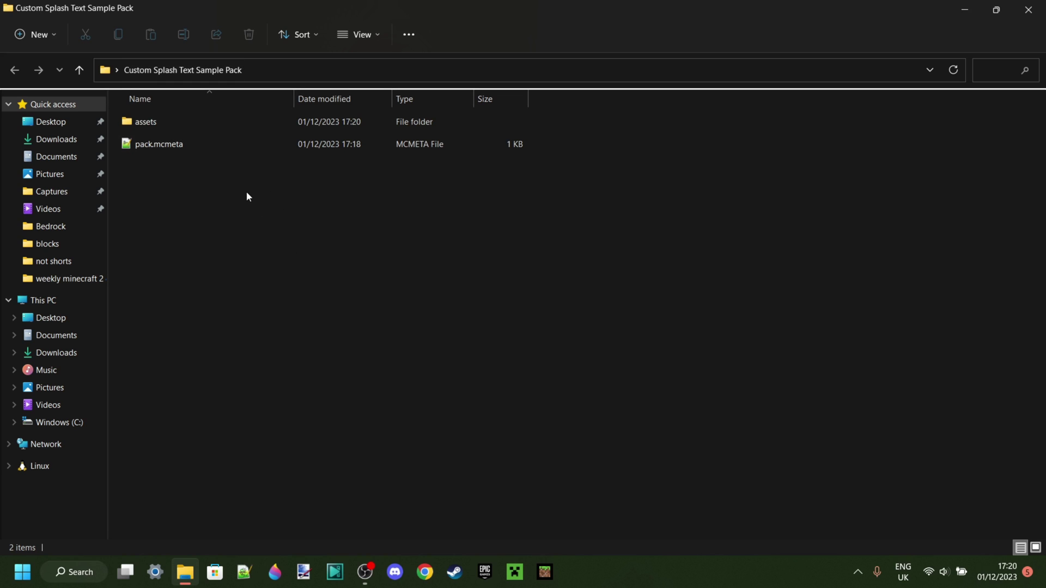
double_click(155, 123)
double_click(156, 123)
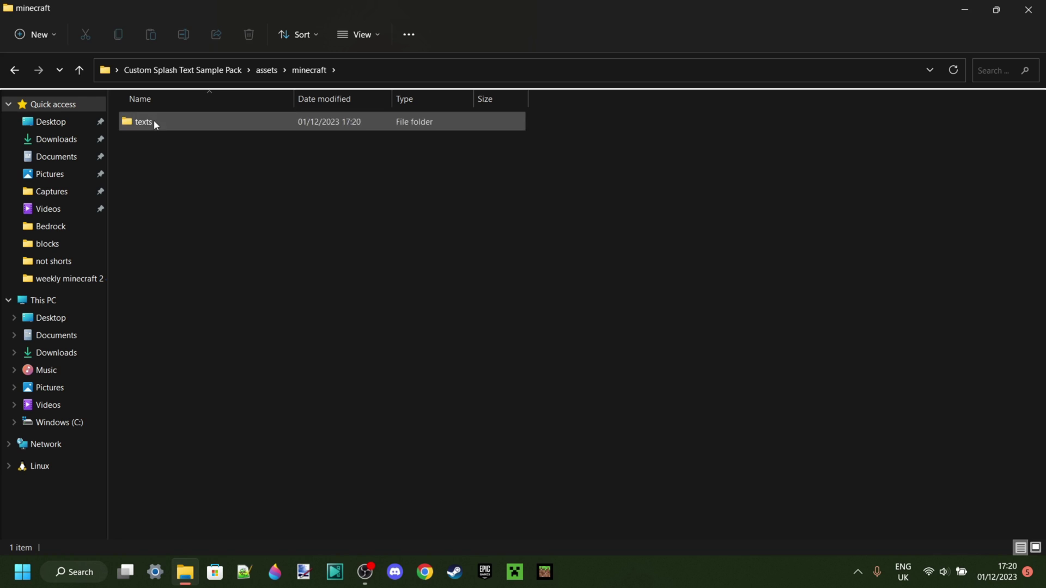
double_click(154, 122)
double_click(154, 122)
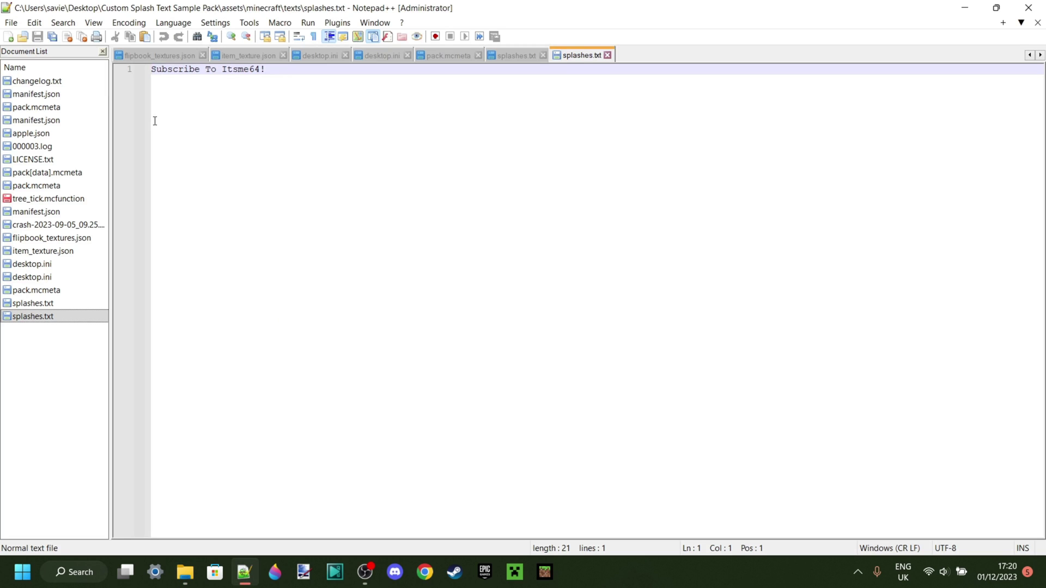
Step: Replace the content of splashes.txt with two lines, "Custom Splash Text" and "Like & Subscribe"
left_click(267, 72)
key("ctrl+a")
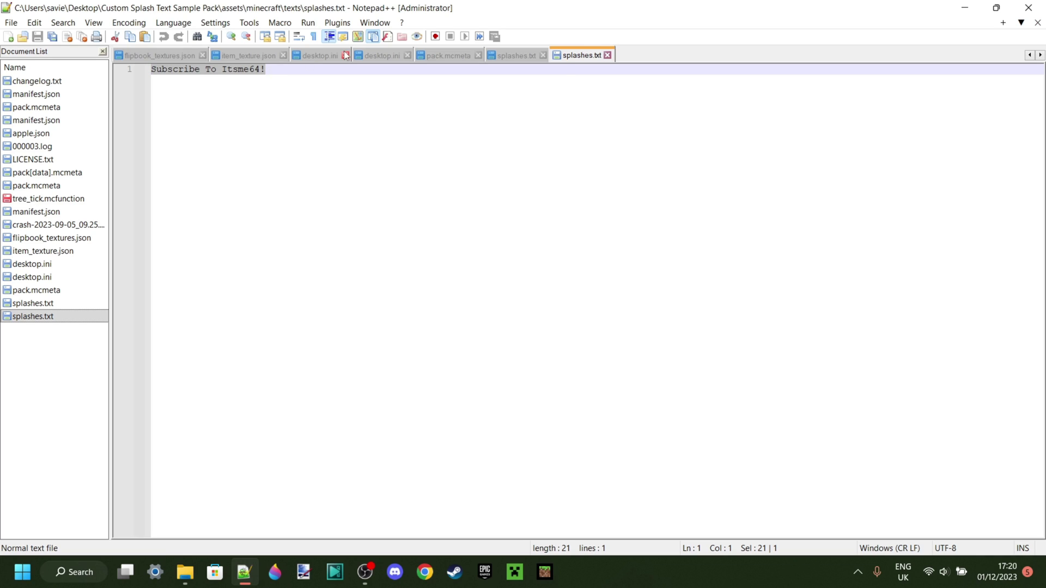
key("Delete")
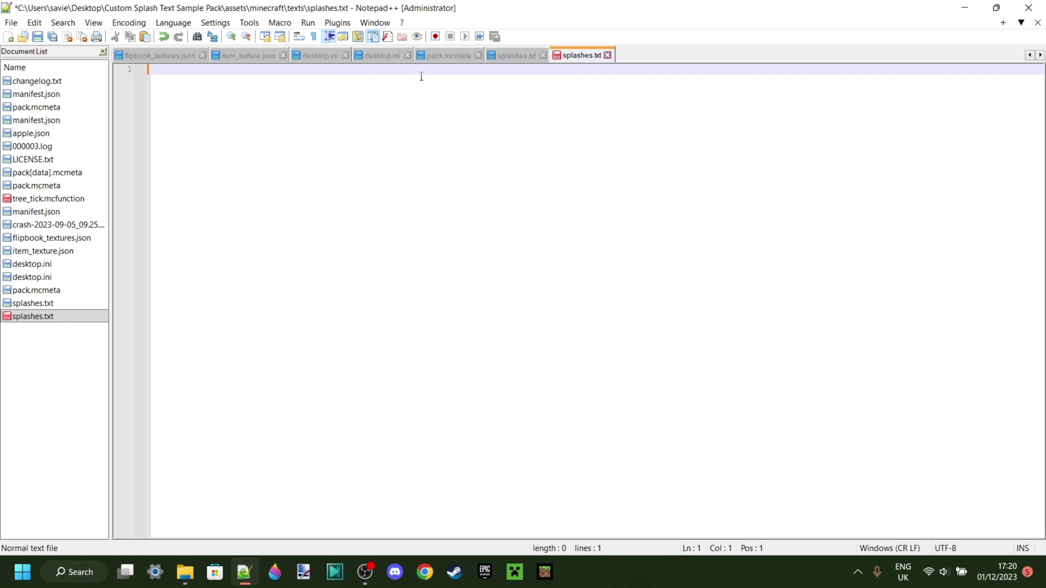
type("Custom Splash T")
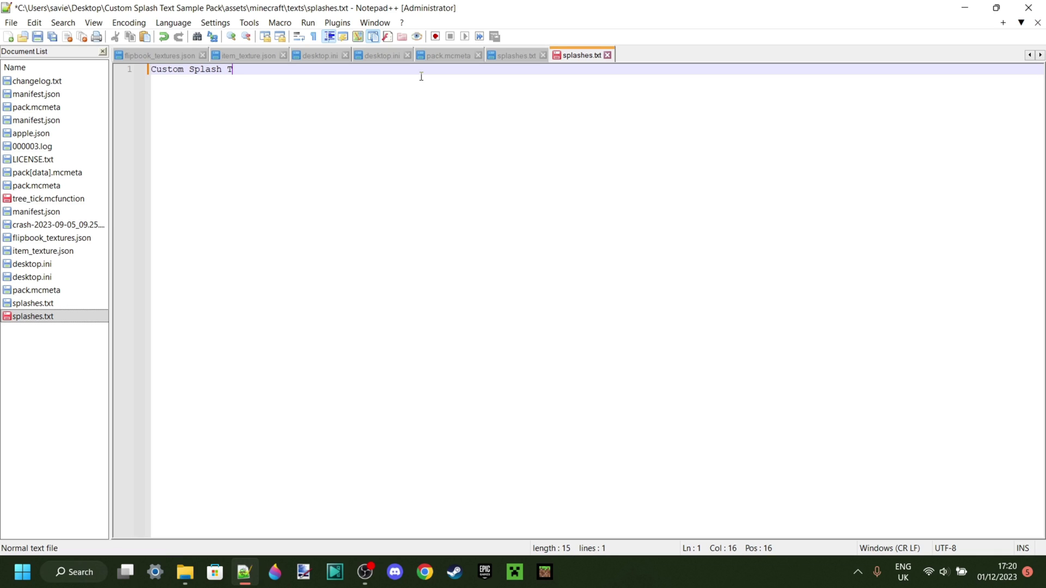
type("ext")
key("Return")
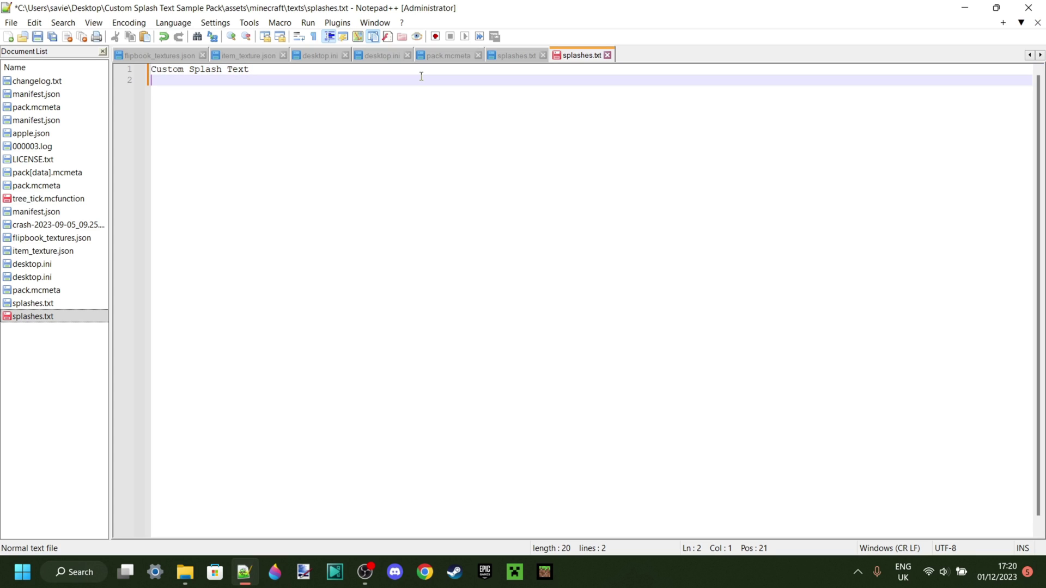
type("Like & Subscribe")
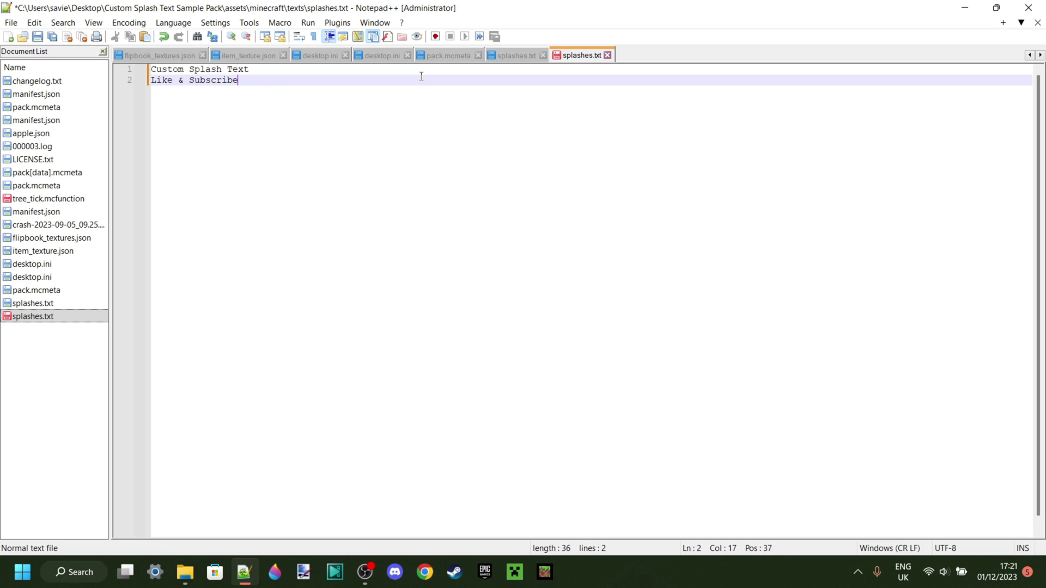
type(" - - - - - -")
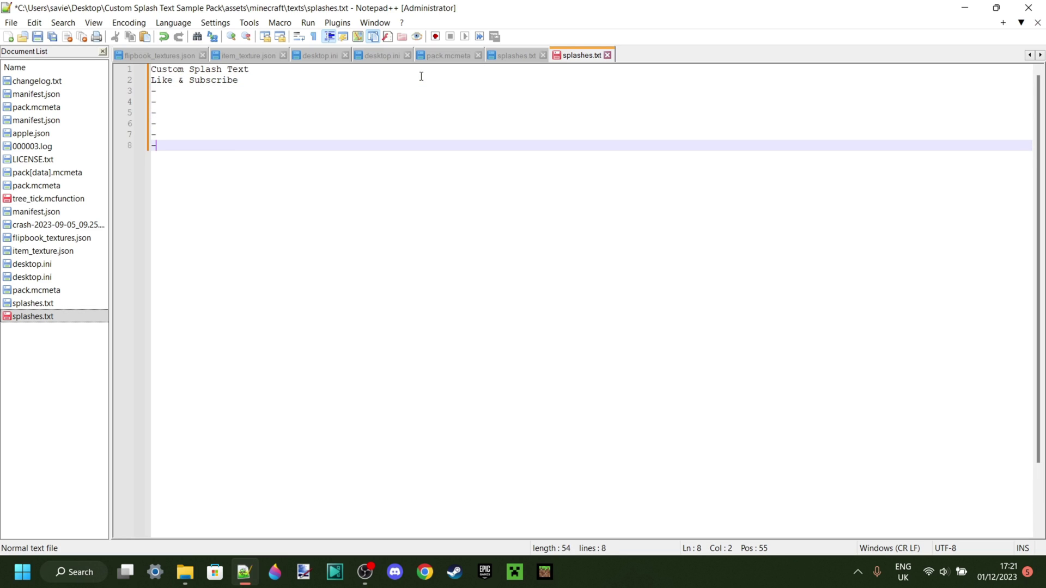
key("BackSpace")
key("BackSpace")
key("BackSpace")
key("BackSpace")
key("BackSpace")
key("BackSpace")
key("BackSpace")
key("BackSpace")
key("BackSpace")
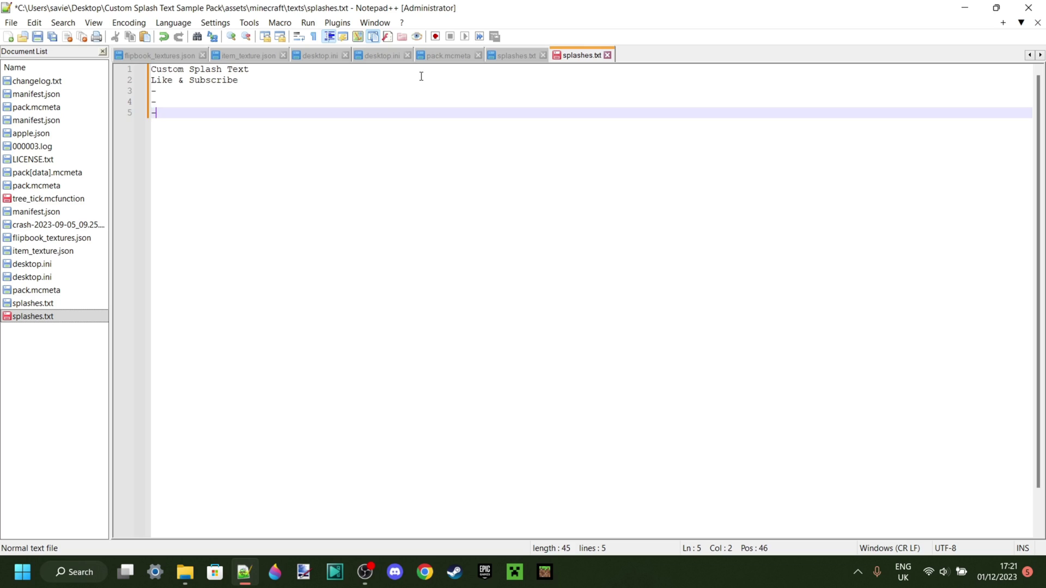
key("BackSpace")
key("BackSpace")
key("BackSpace")
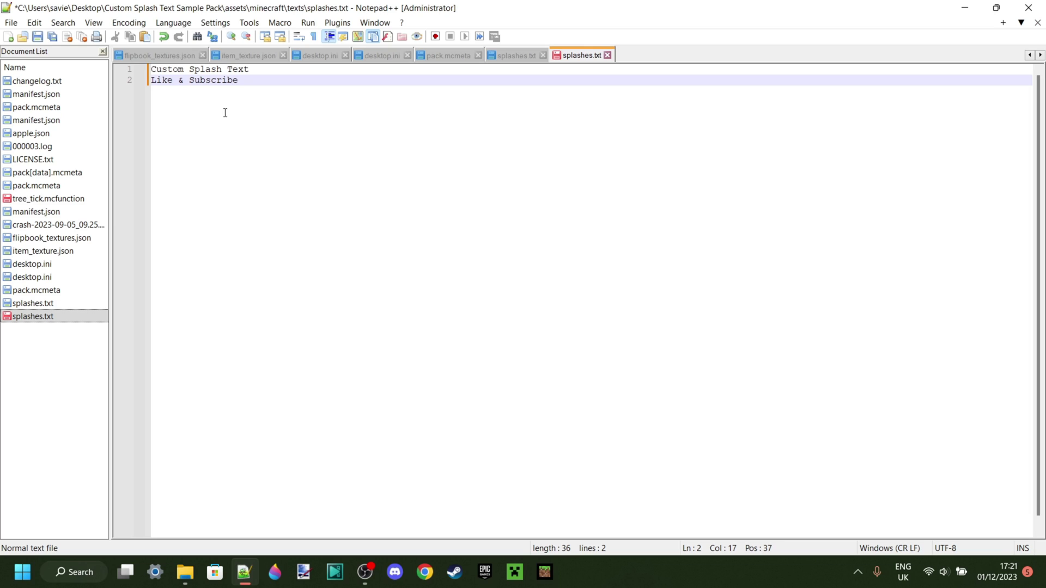
Step: Copy the "Like & Subscribe" line and paste it three times on new lines below
left_click_drag(244, 79, 152, 80)
key("ctrl+c")
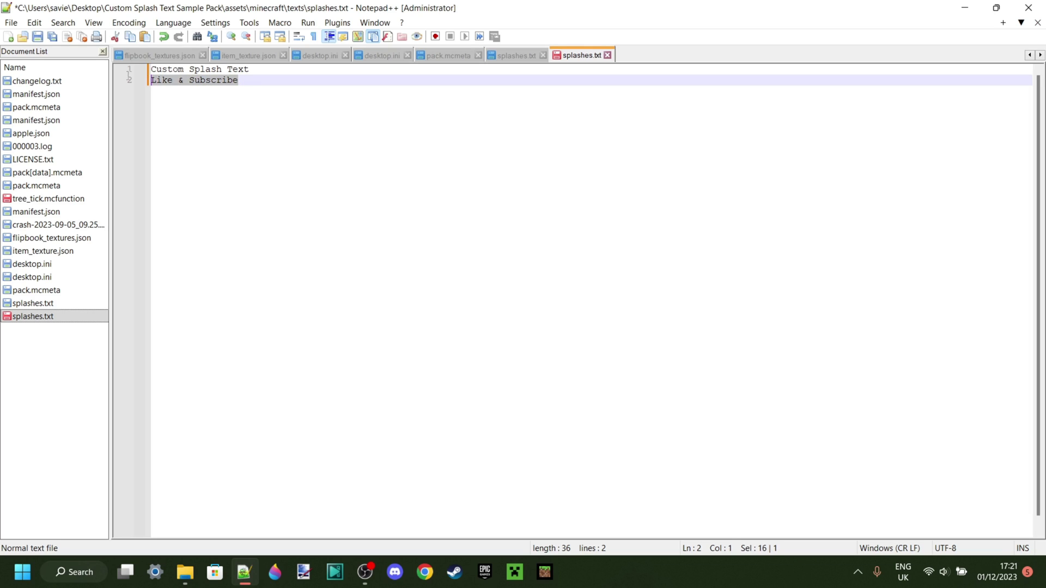
left_click(380, 93)
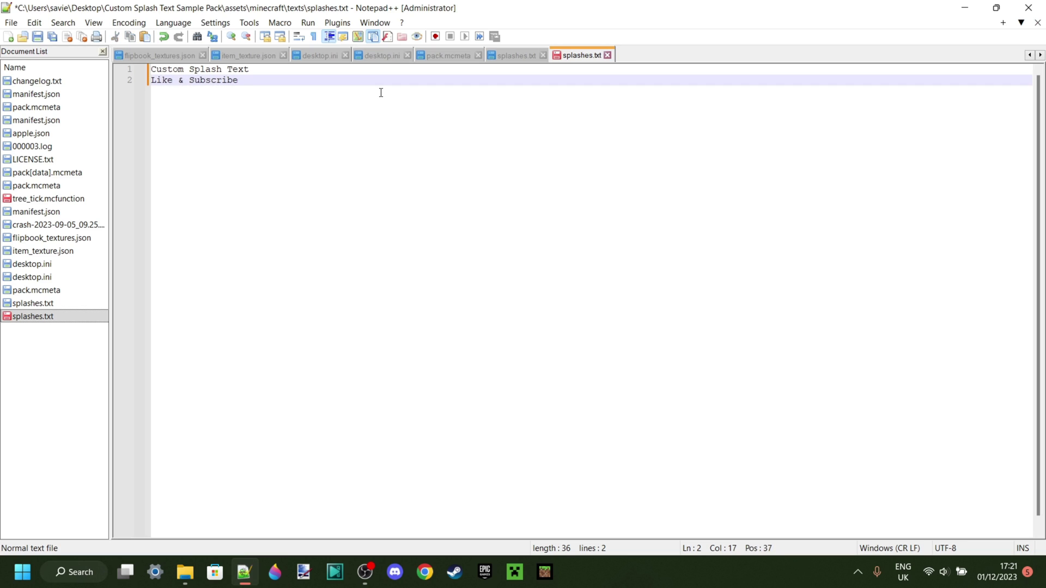
key("Return")
key("ctrl+v")
key("Return")
key("ctrl+v")
key("Return")
key("ctrl+v")
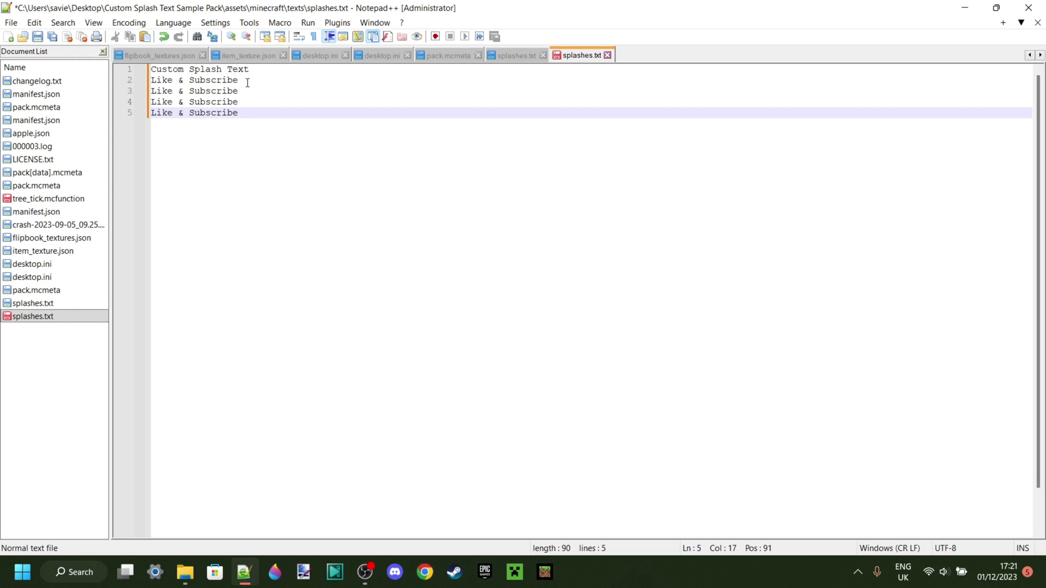
Step: Save splashes.txt and close the text editor
left_click_drag(240, 82, 141, 69)
left_click(241, 114)
left_click(252, 92)
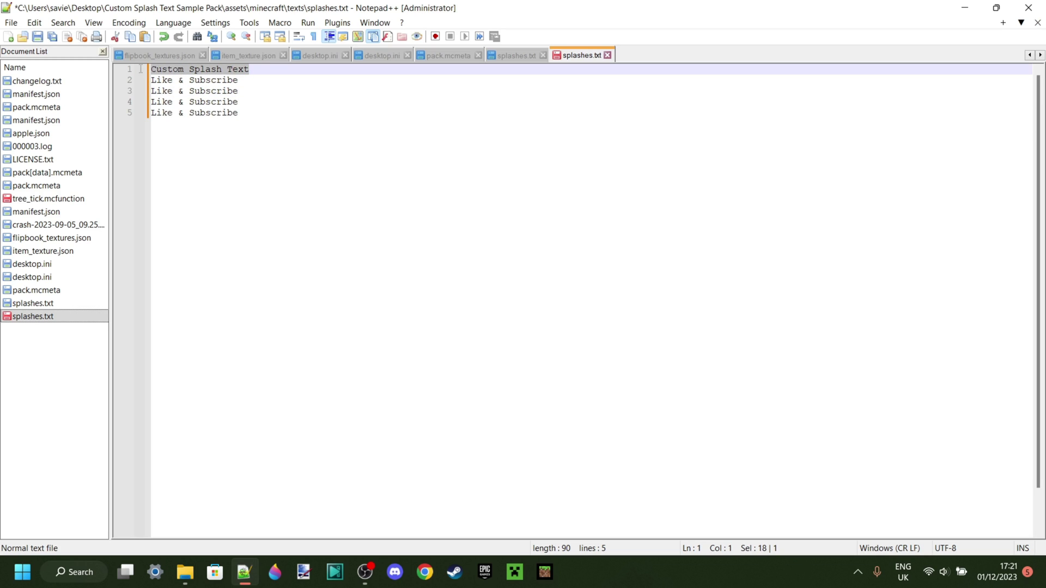
left_click(252, 88)
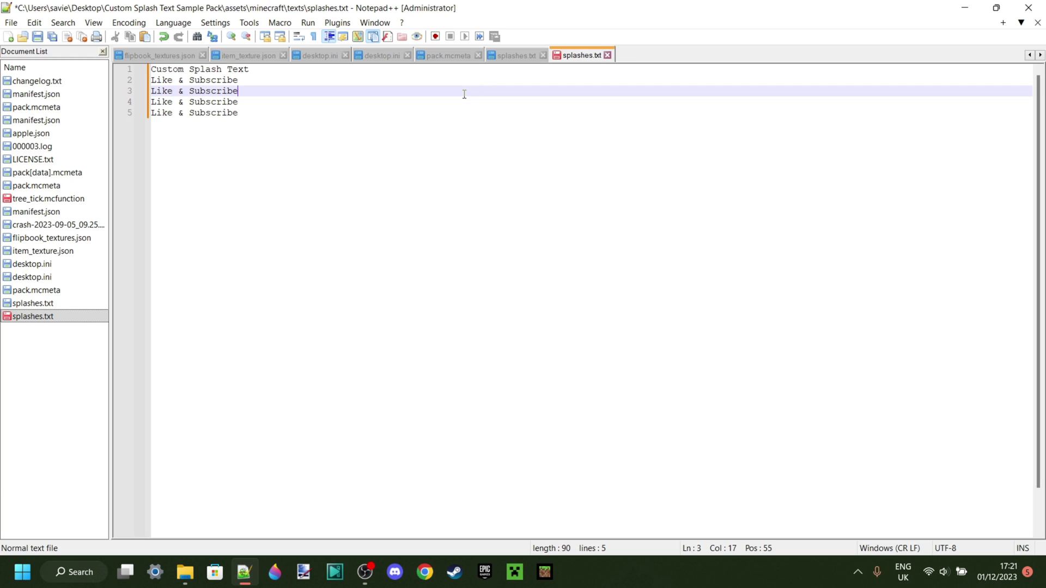
key("ctrl+s")
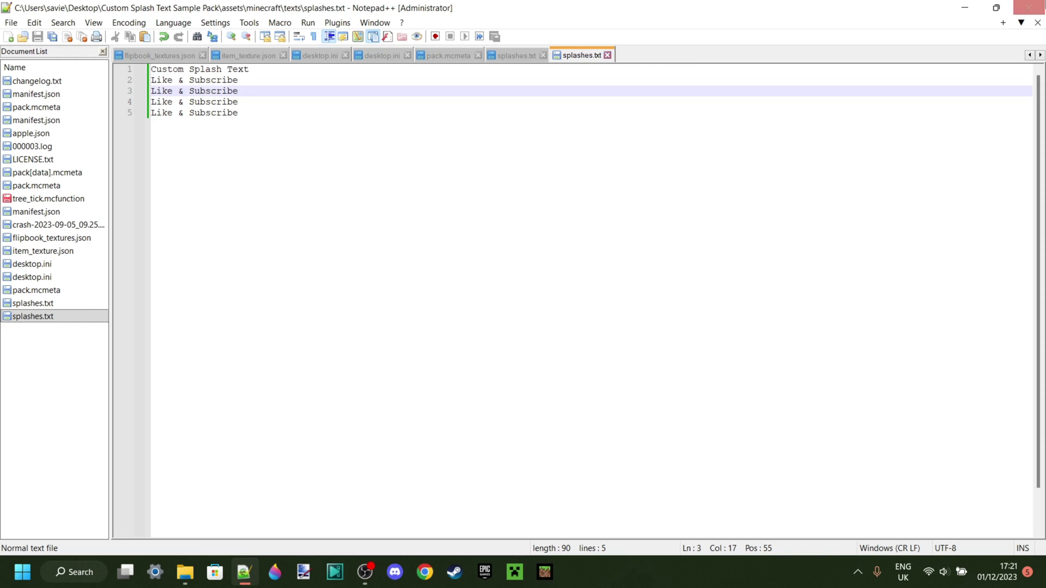
left_click(1028, 7)
left_click(518, 207)
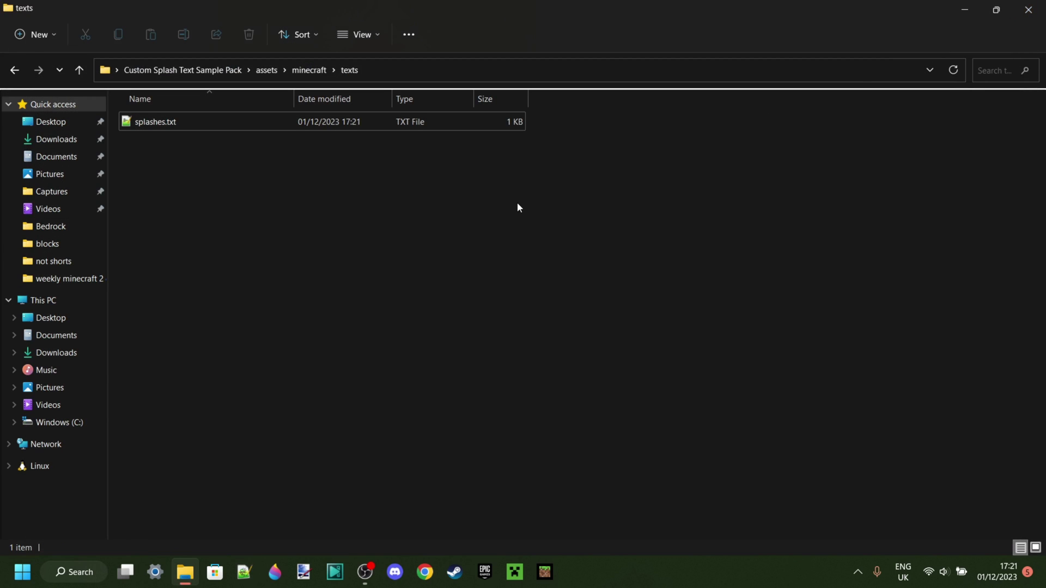
Step: Go back to the pack's root folder and open pack.mcmeta to view its description and pack format
left_click(263, 71)
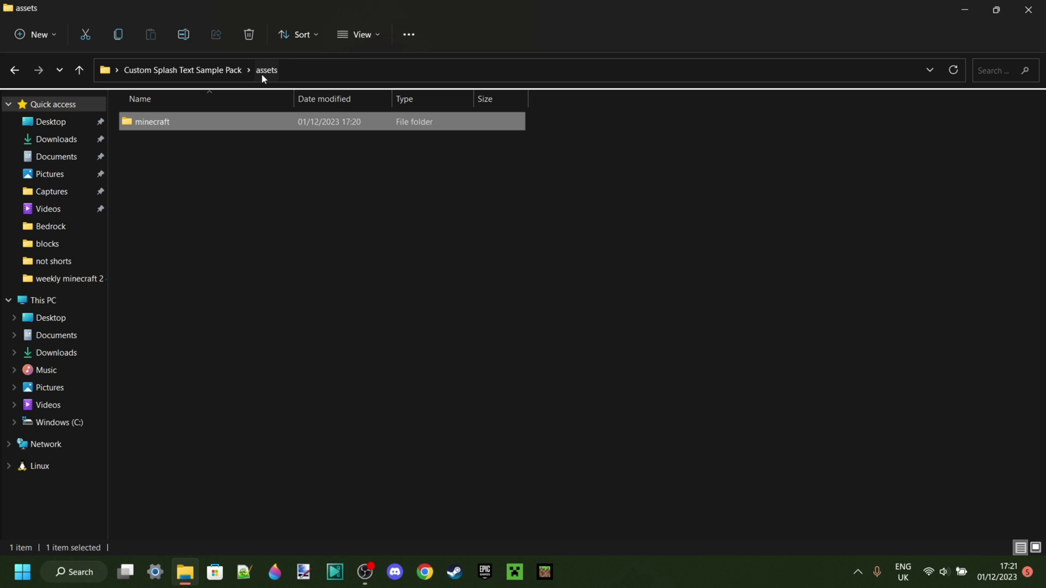
left_click(222, 73)
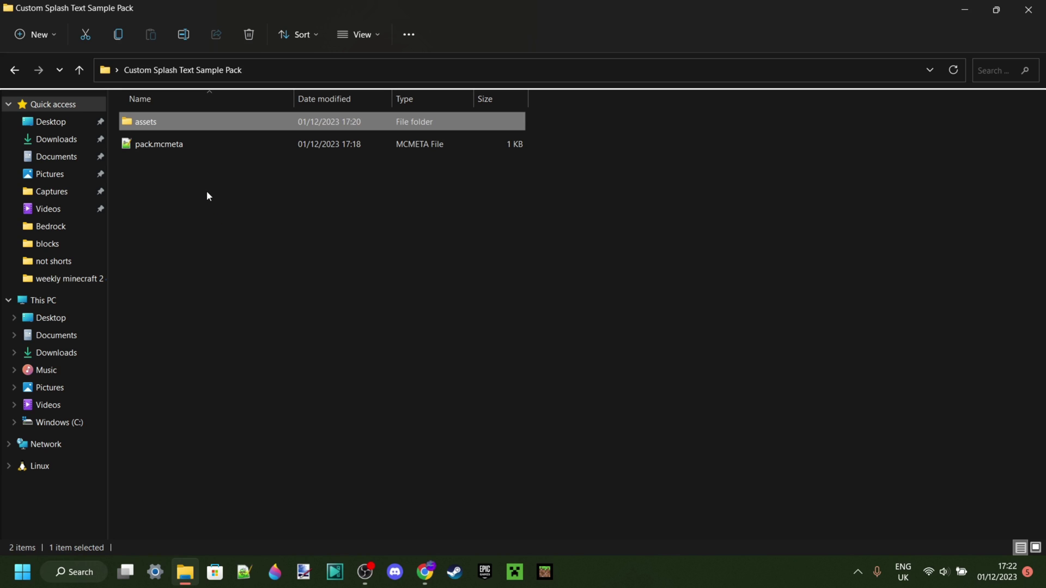
left_click(166, 147)
double_click(169, 150)
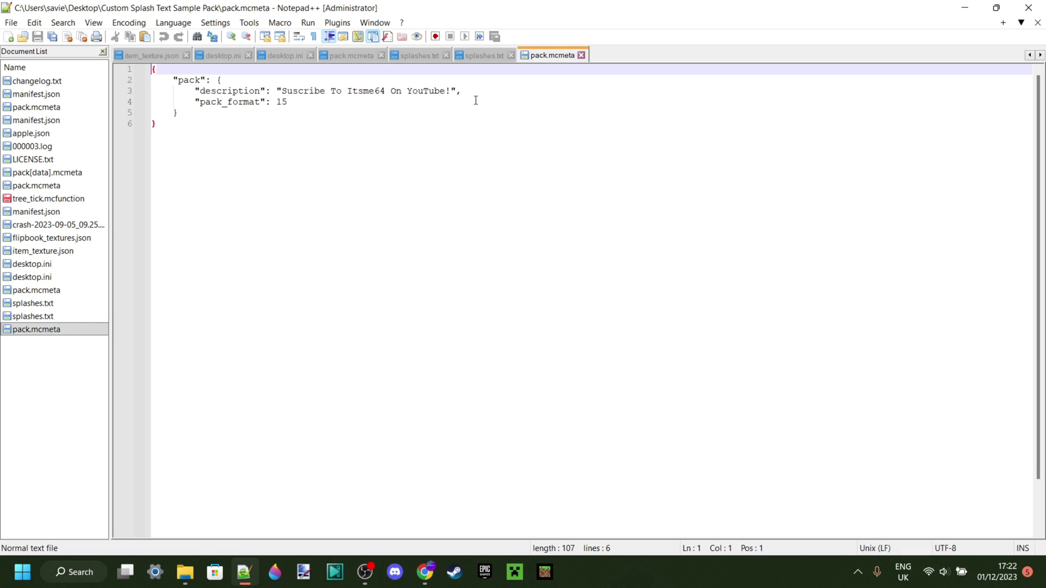
key("alt+Tab")
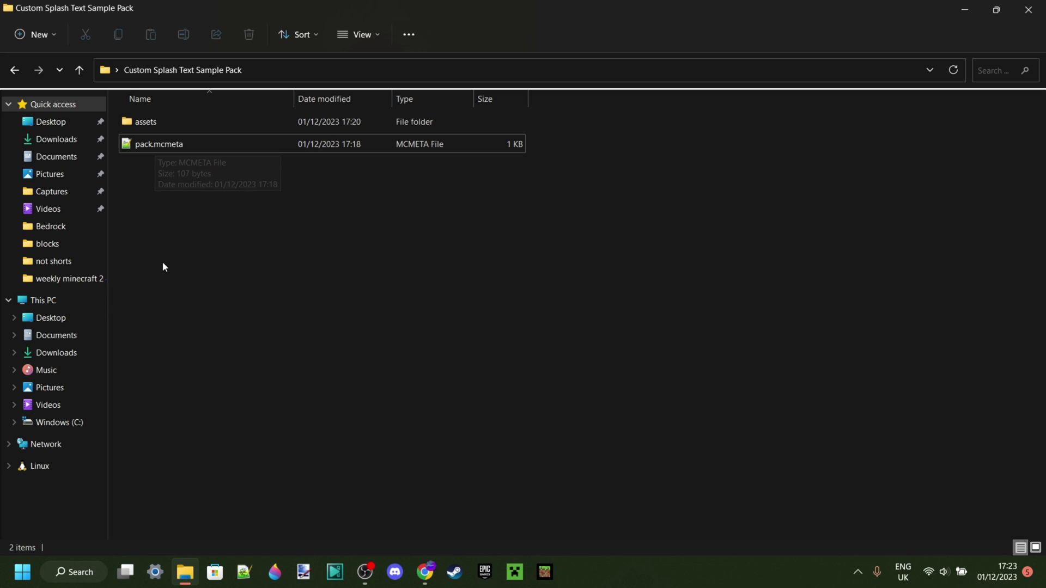
Step: Open pack.mcmeta with Notepad++ as the chosen program, and close the editor again
right_click(151, 150)
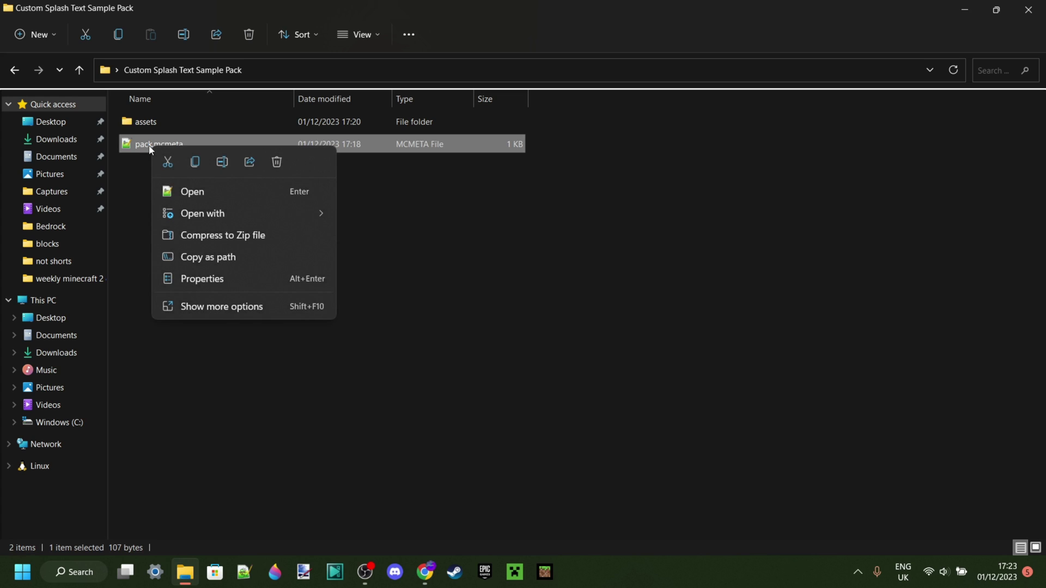
mouse_move(257, 216)
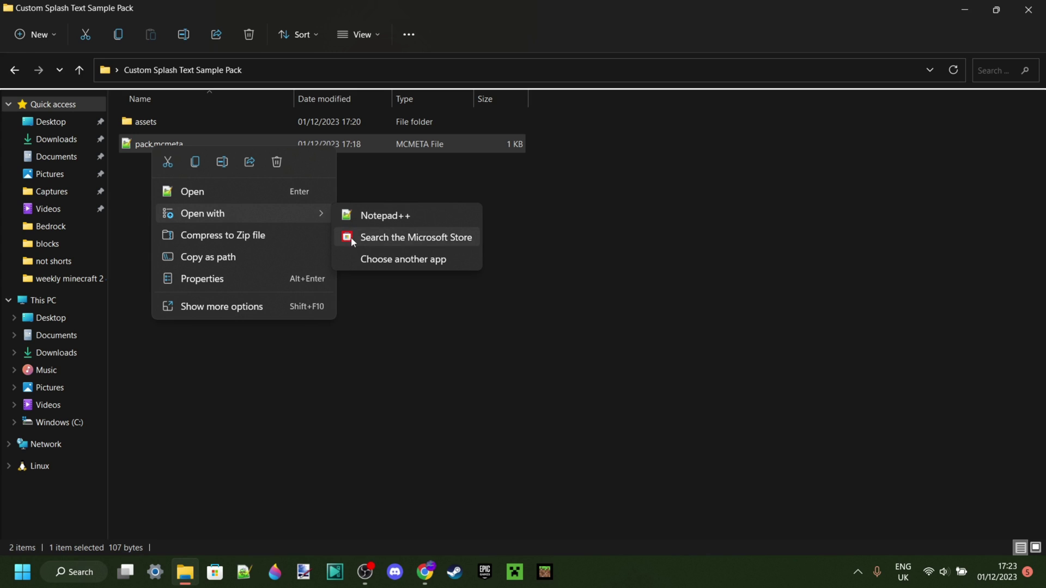
left_click(395, 220)
left_click(1028, 7)
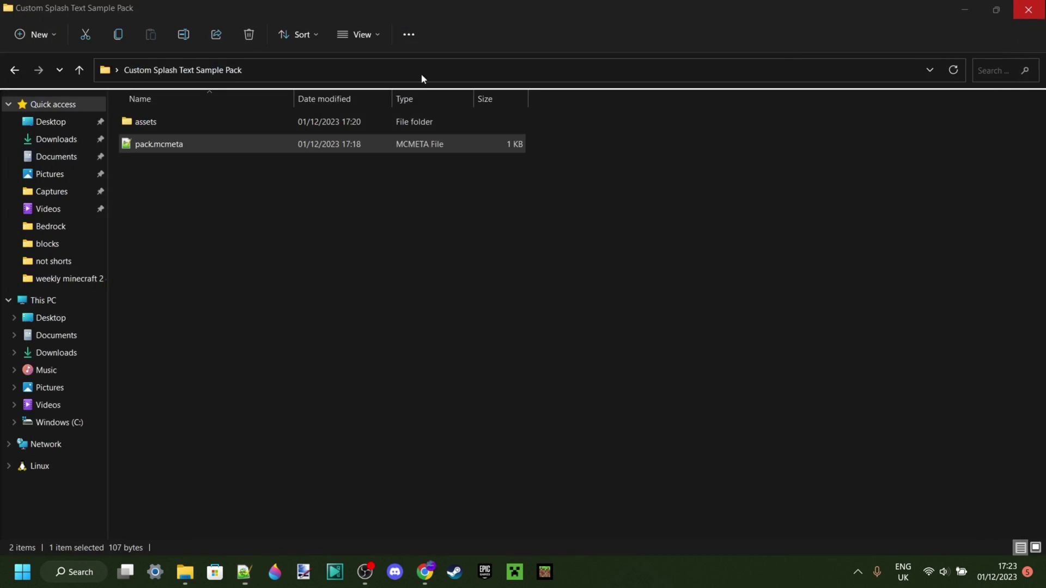
Step: Rename pack.mcmeta in the pack's root folder to pack.txt and accept the extension change
right_click(167, 146)
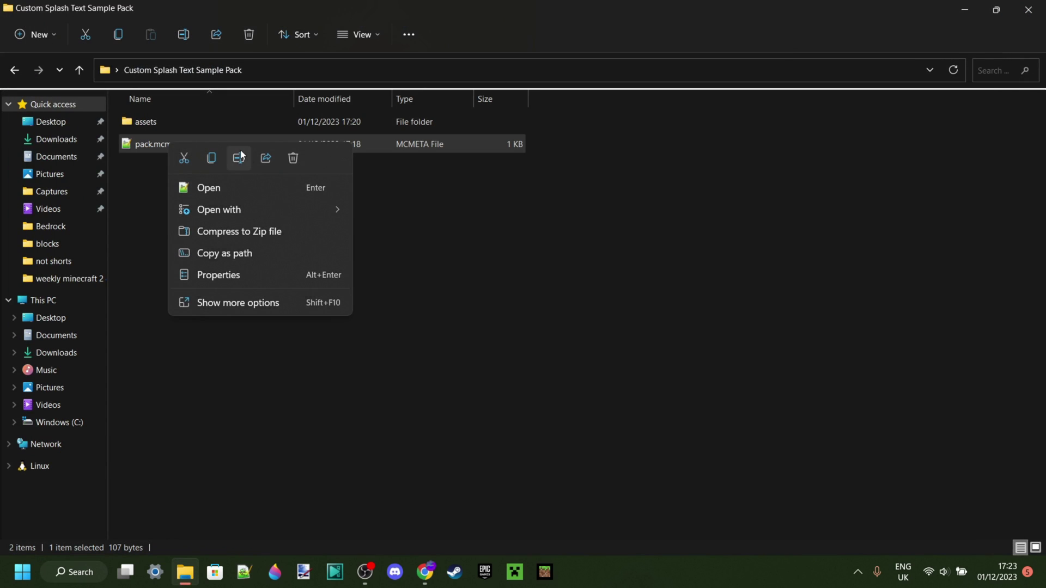
left_click(240, 156)
left_click(187, 144)
key("BackSpace")
key("BackSpace")
key("BackSpace")
key("BackSpace")
key("BackSpace")
key("BackSpace")
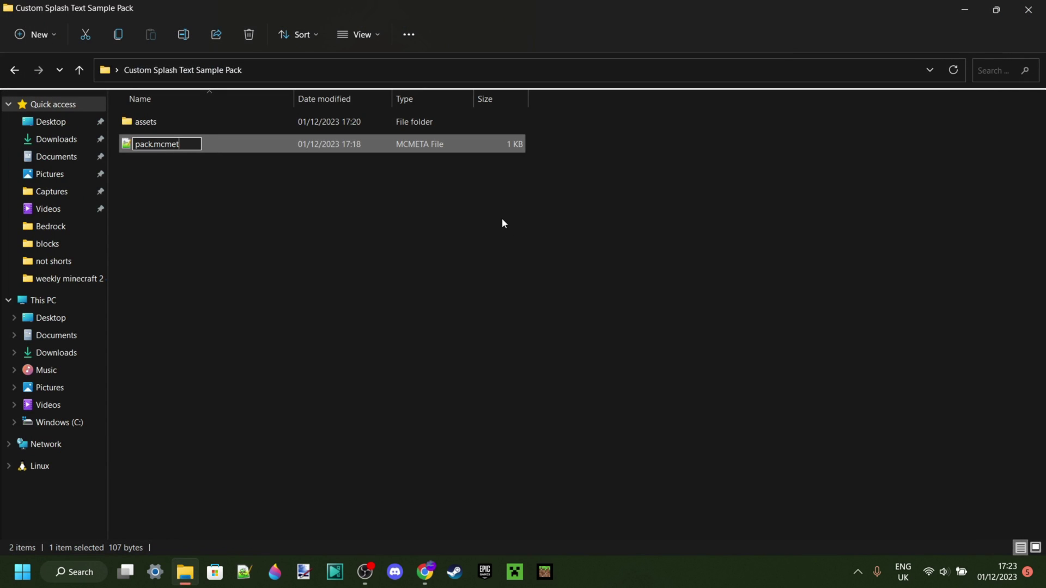
type("txt")
key("Return")
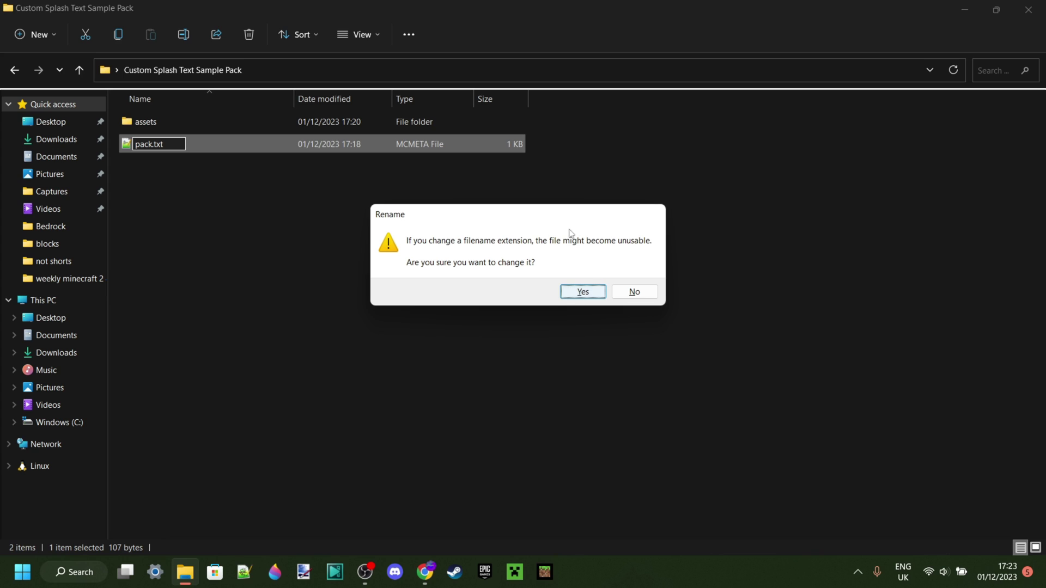
left_click(588, 293)
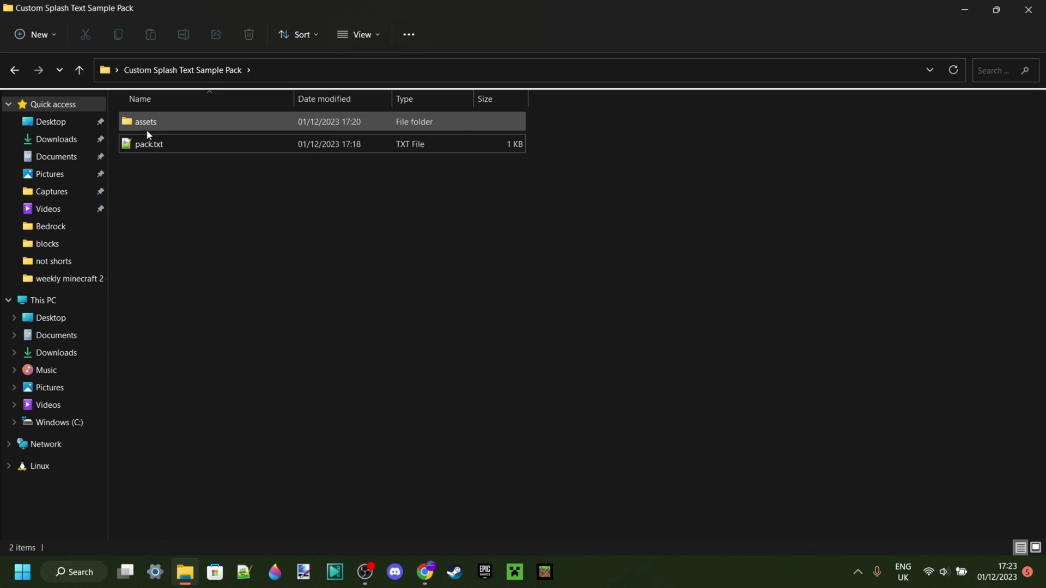
Step: Open pack.txt in Notepad++ and examine the description text and its enclosing quotation marks
double_click(145, 144)
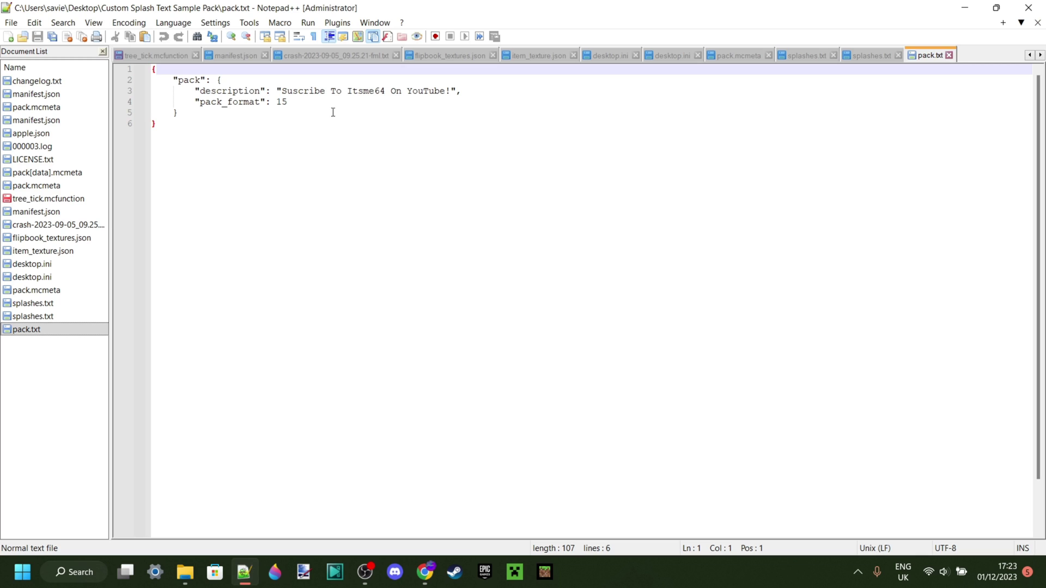
double_click(201, 93)
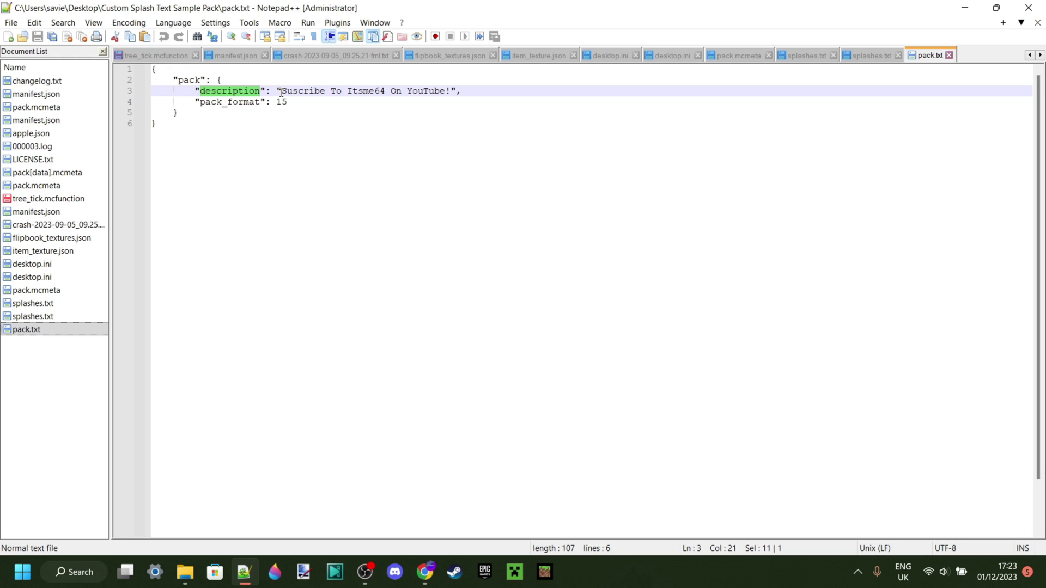
left_click_drag(281, 91, 451, 91)
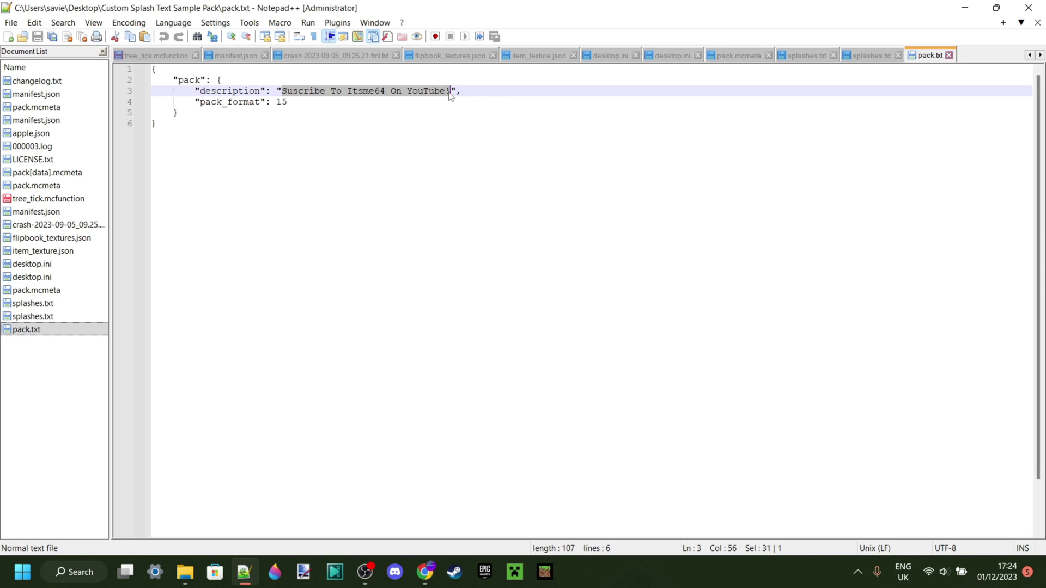
left_click_drag(452, 91, 456, 91)
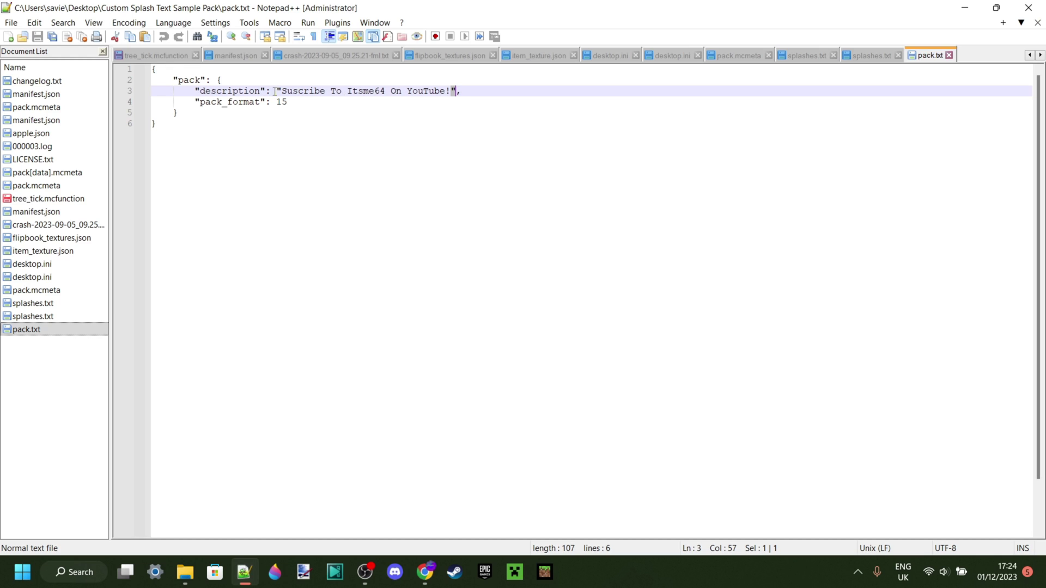
left_click_drag(283, 91, 276, 91)
left_click_drag(452, 91, 458, 91)
Step: Delete the comma at the end of the description line and enter it again
left_click(464, 91)
key("BackSpace")
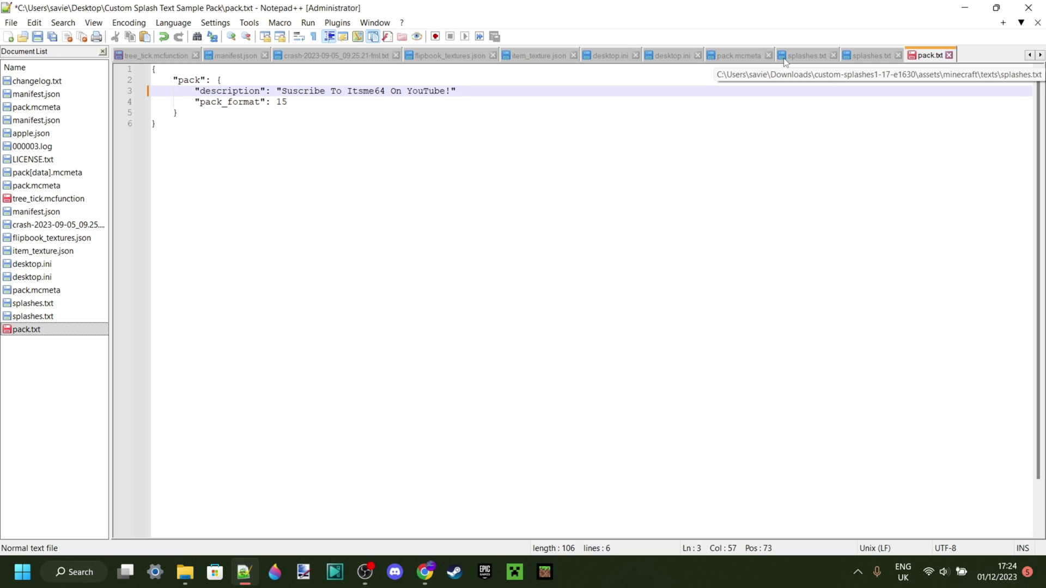
type(",")
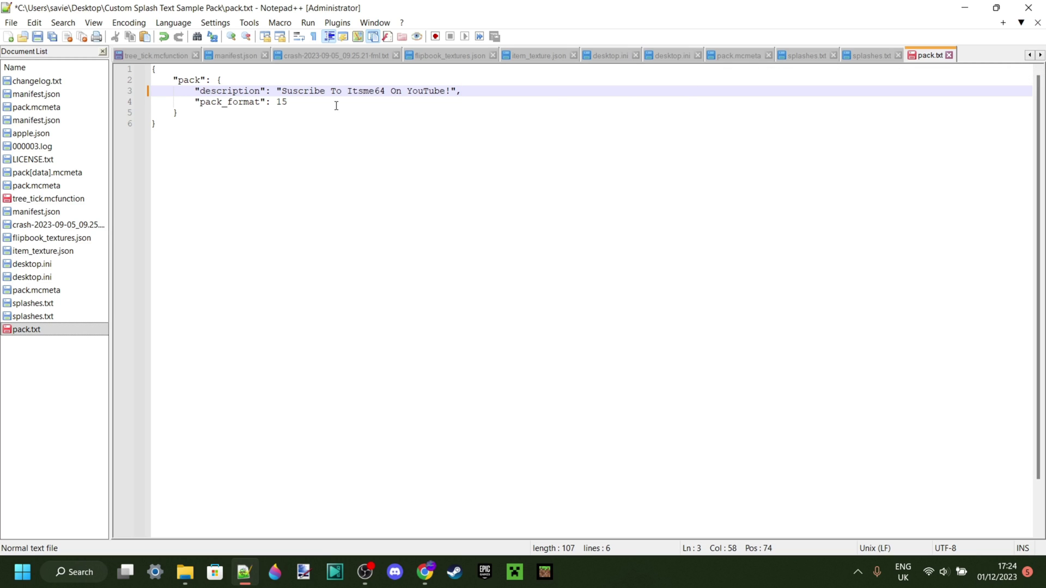
Step: Highlight the pack_format line and examine the resource pack format list on the Minecraft Wiki's Pack format page
left_click_drag(260, 102, 206, 107)
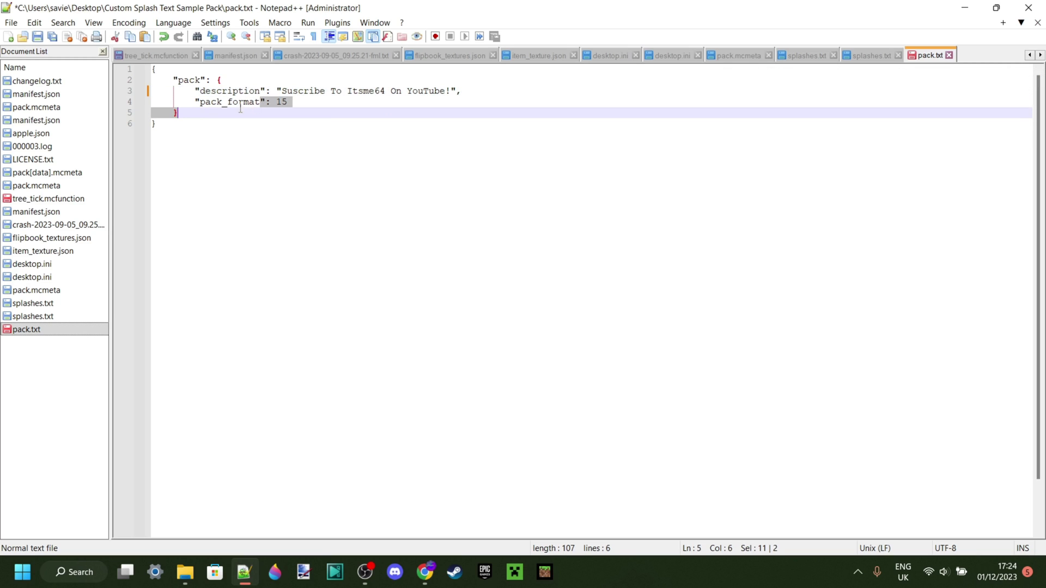
double_click(205, 102)
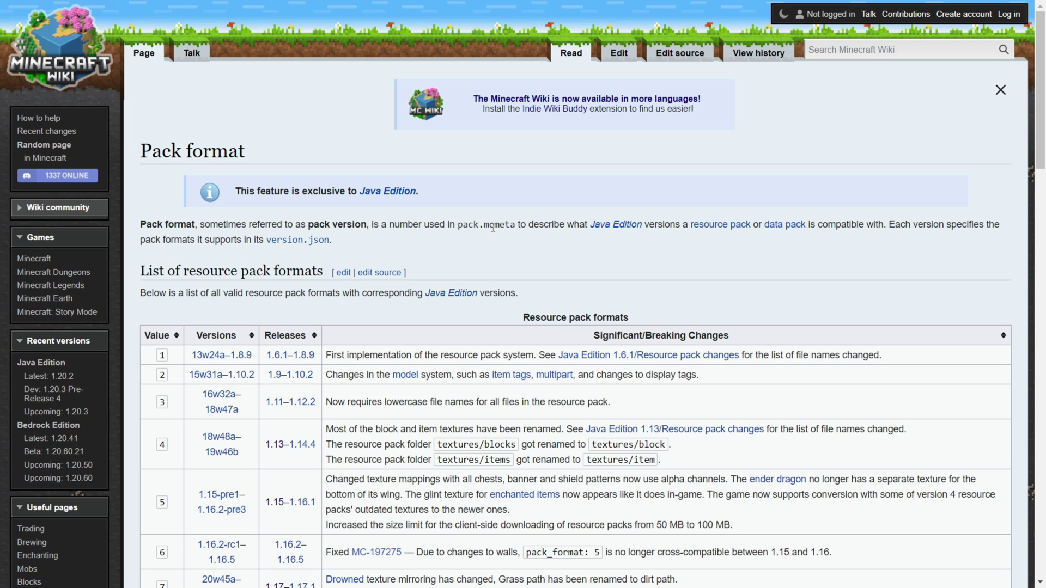
scroll(493, 229, "down", 6)
scroll(369, 237, "up", 6)
left_click_drag(220, 147, 141, 147)
left_click(279, 125)
scroll(279, 126, "down", 7)
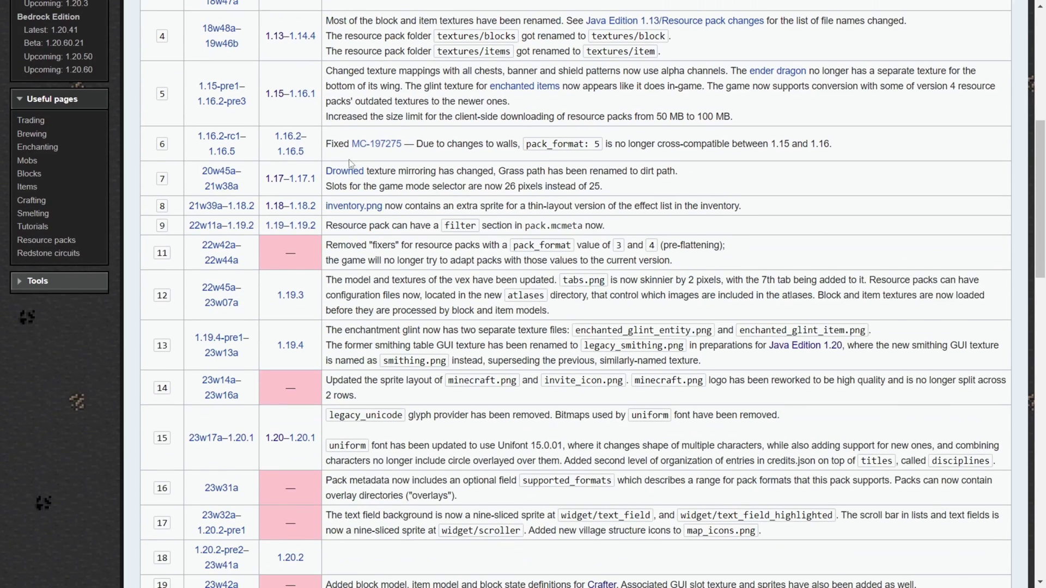
scroll(303, 135, "up", 3)
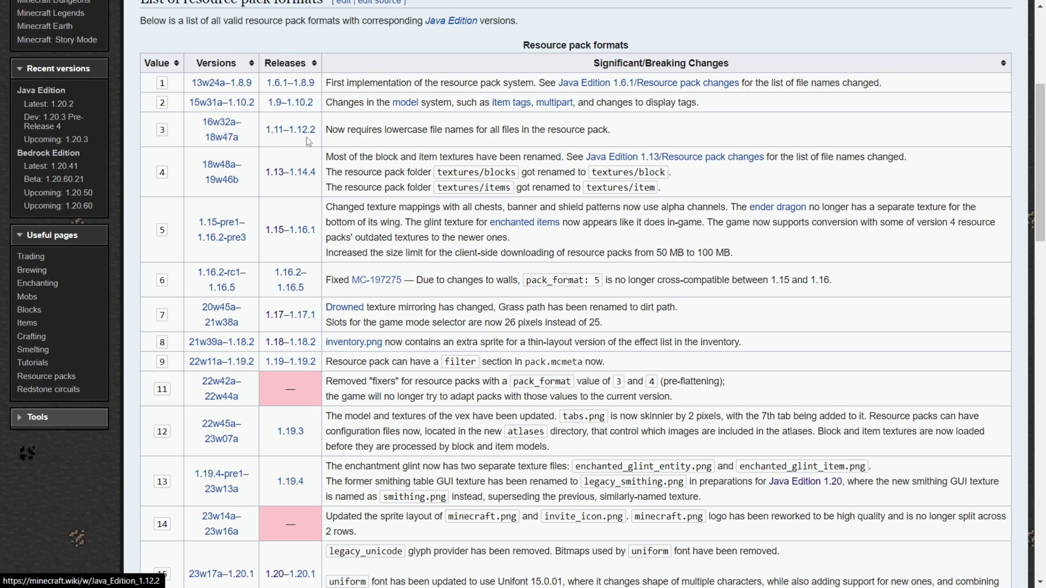
scroll(309, 166, "down", 3)
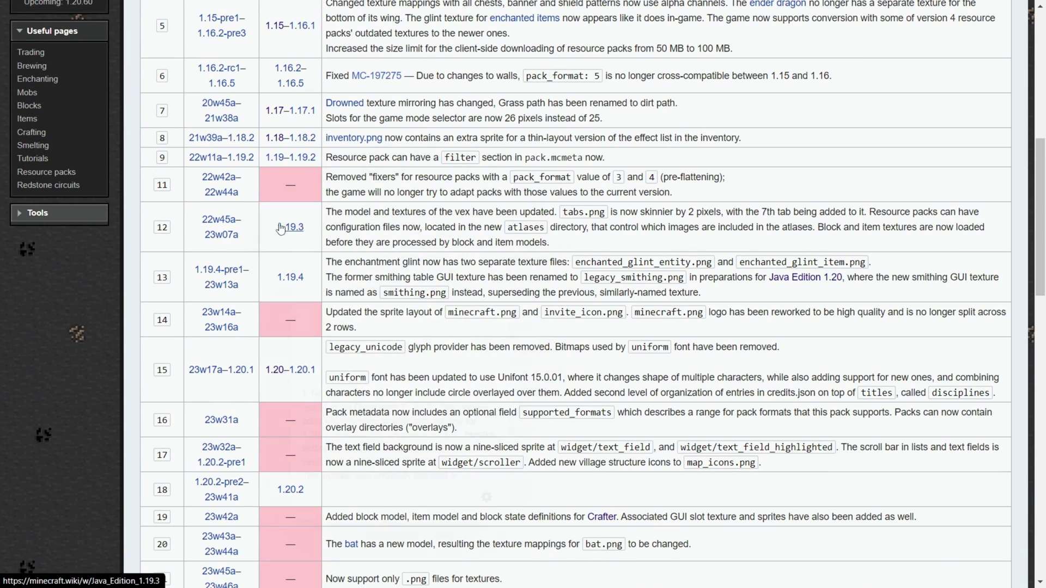
Step: Find the format values for releases 1.19.3 and 1.20.2 in the wiki's resource pack formats table
double_click(164, 227)
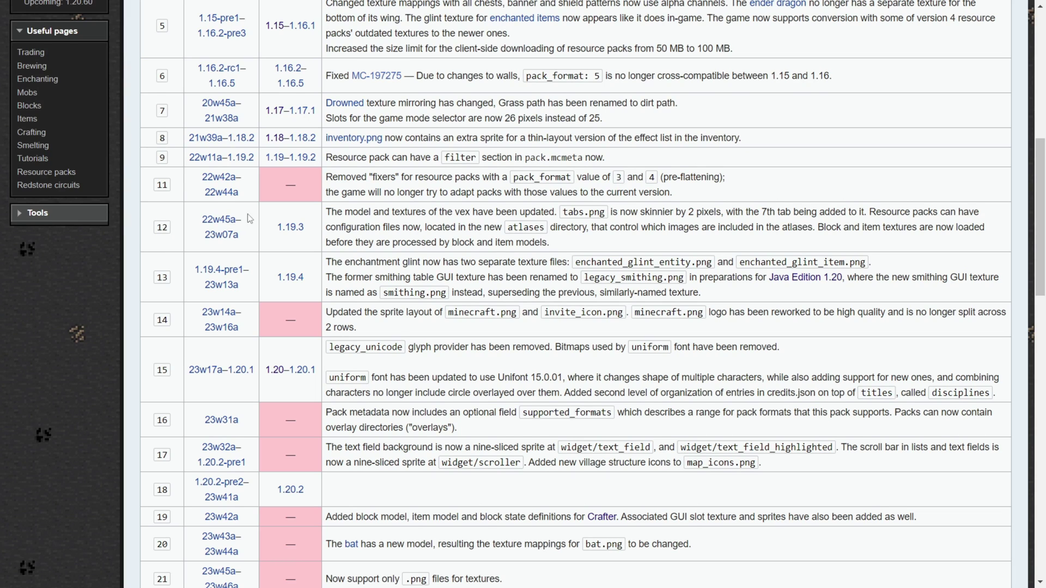
scroll(273, 195, "down", 4)
left_click_drag(313, 224, 276, 221)
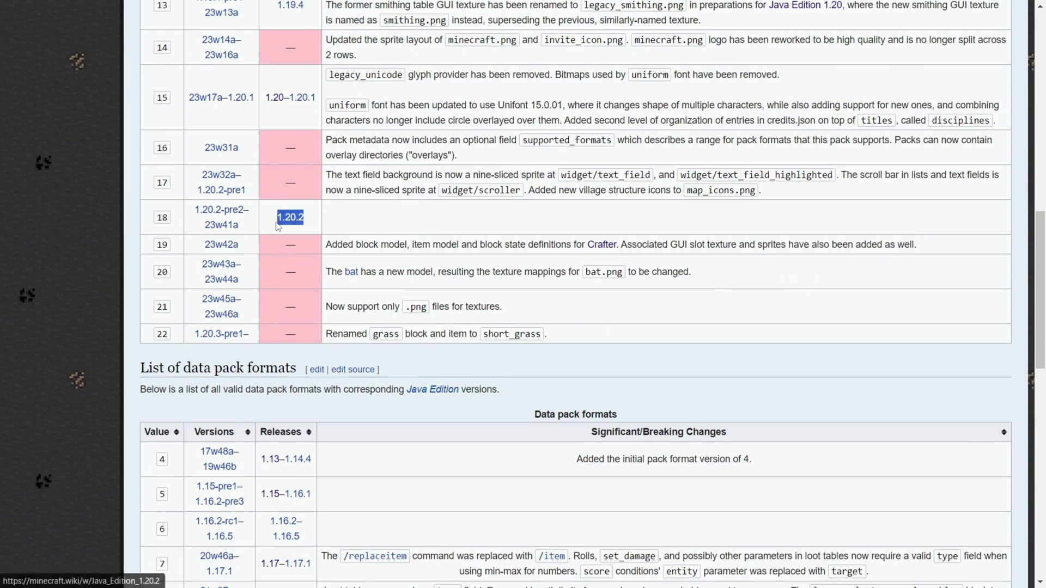
left_click(365, 223)
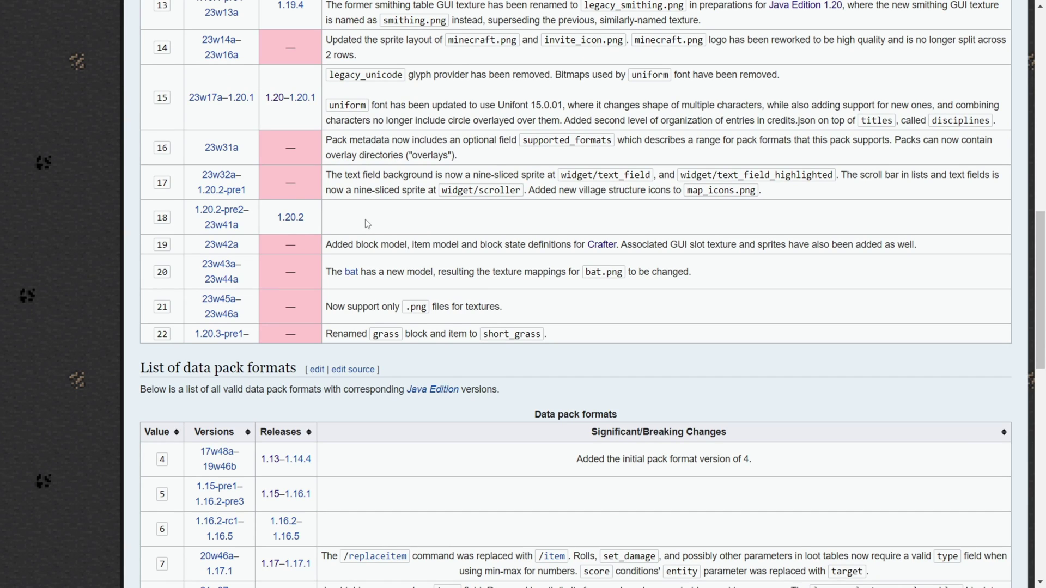
left_click_drag(170, 224, 157, 221)
left_click(177, 221)
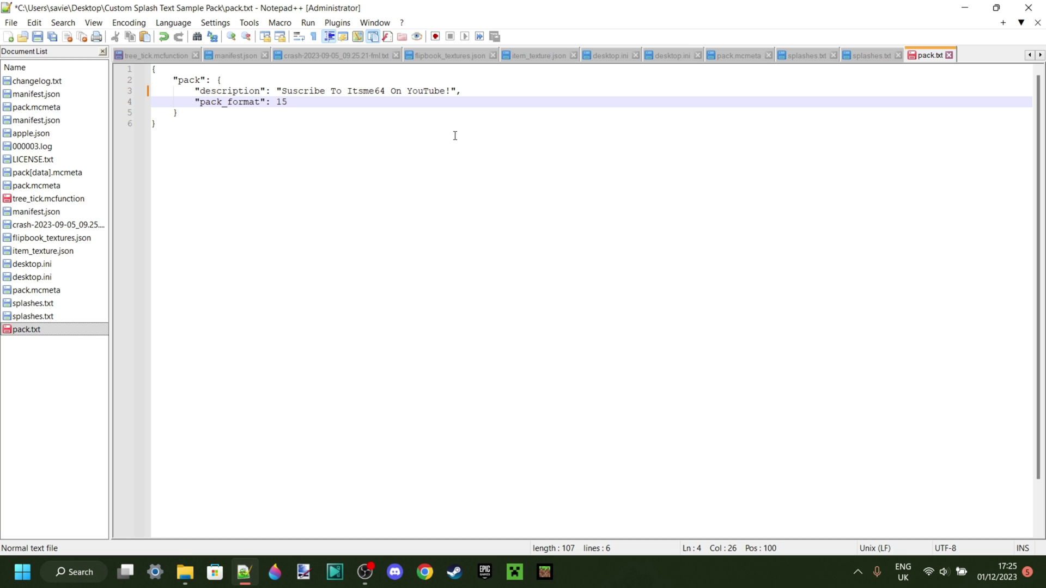
Step: Set pack_format to 18 in pack.txt, save the file and close Notepad++
key("BackSpace")
type("8")
key("BackSpace")
key("BackSpace")
type("24")
key("BackSpace")
key("BackSpace")
type("18")
key("ctrl+s")
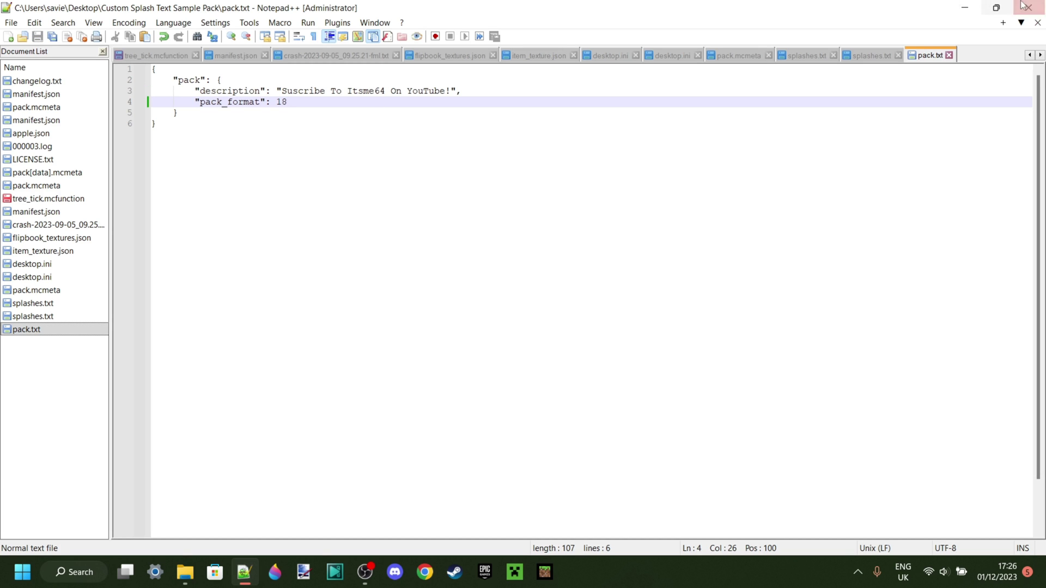
left_click(1028, 7)
left_click(460, 203)
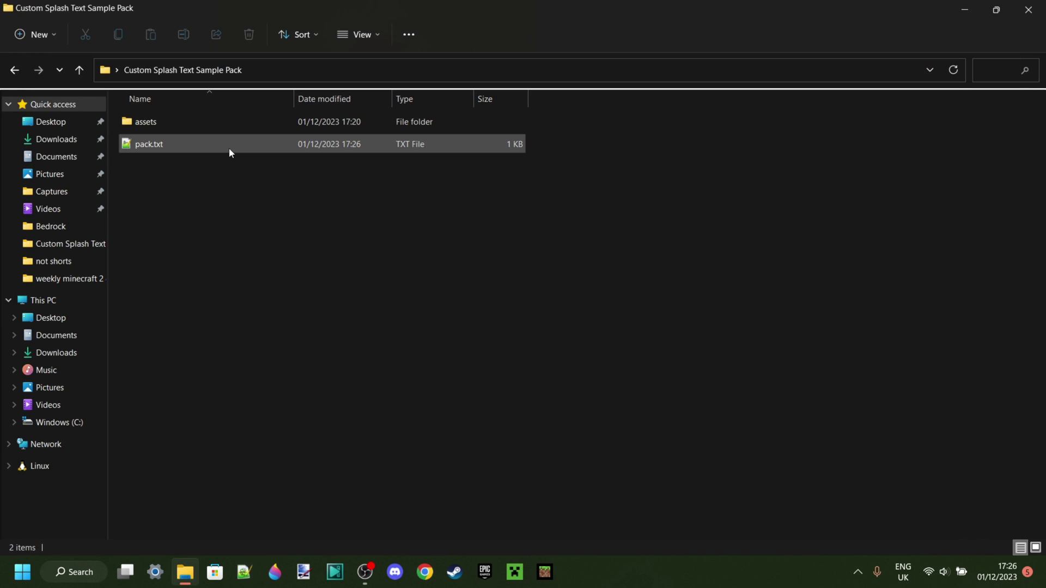
Step: Rename pack.txt back to pack.mcmeta and accept the extension change
right_click(164, 147)
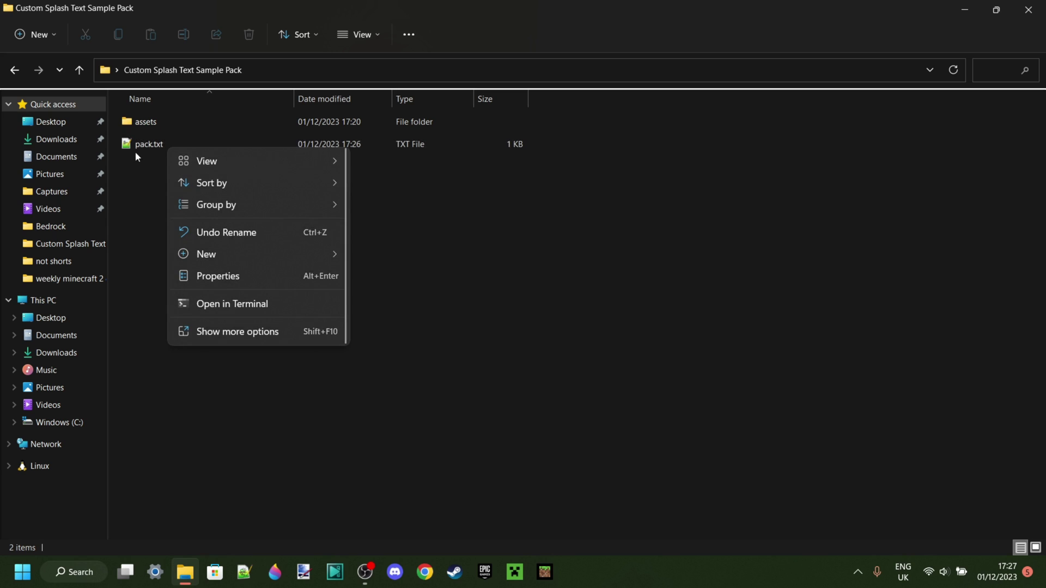
right_click(139, 146)
left_click(212, 157)
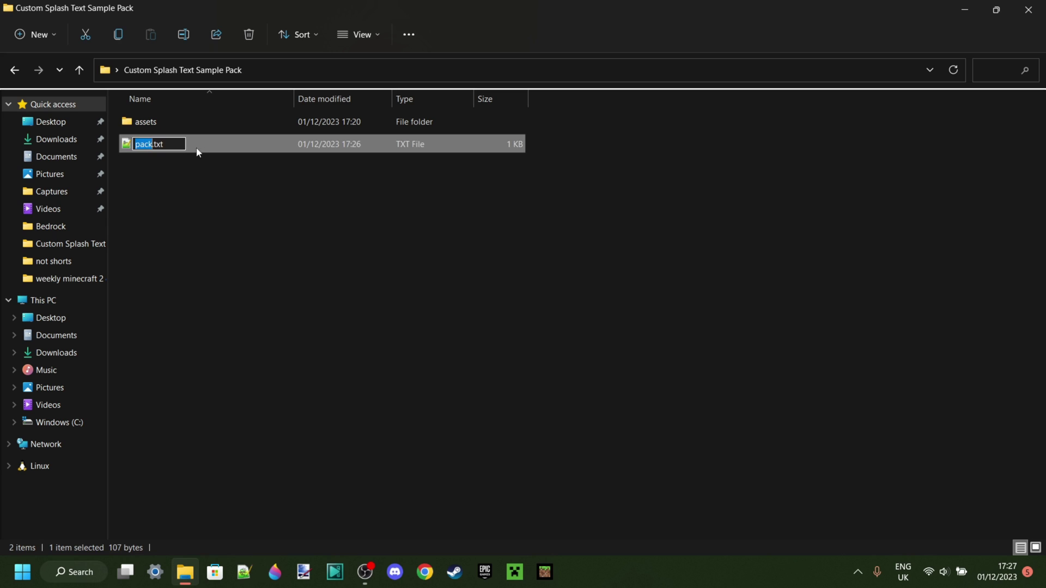
key("End")
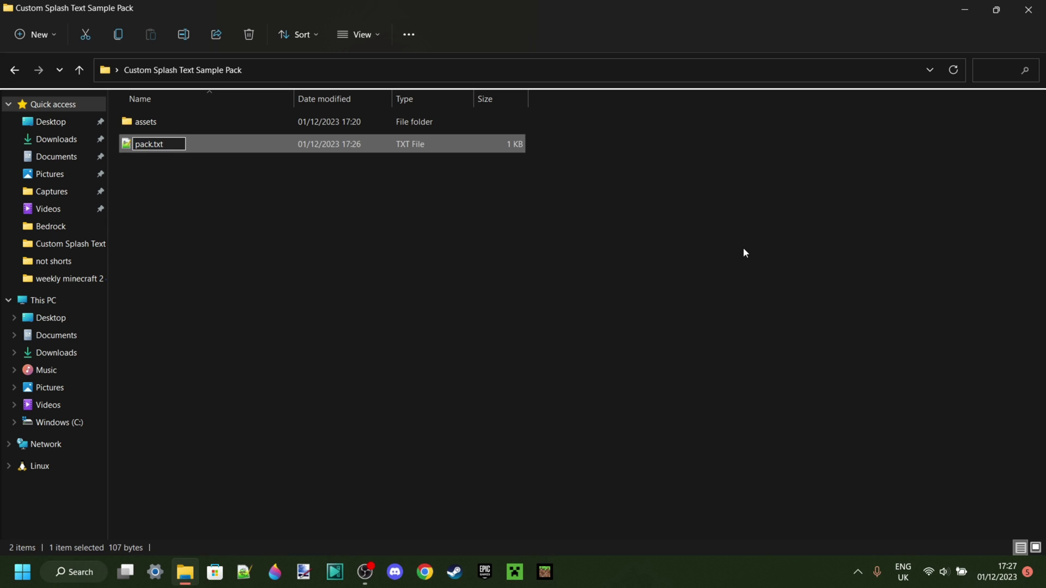
key("BackSpace")
key("BackSpace")
key("BackSpace")
type("mcmeta")
key("Return")
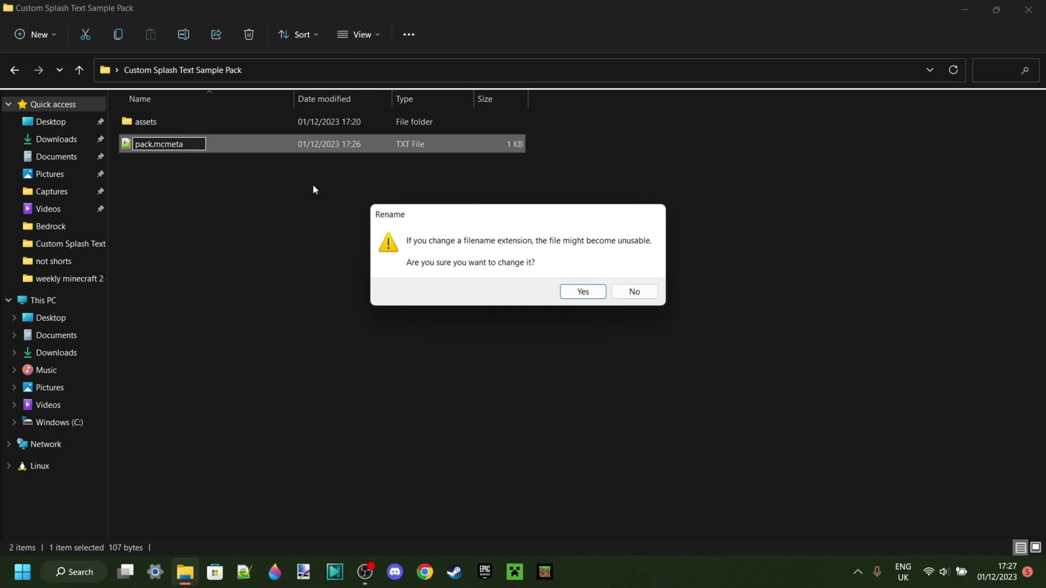
left_click(582, 292)
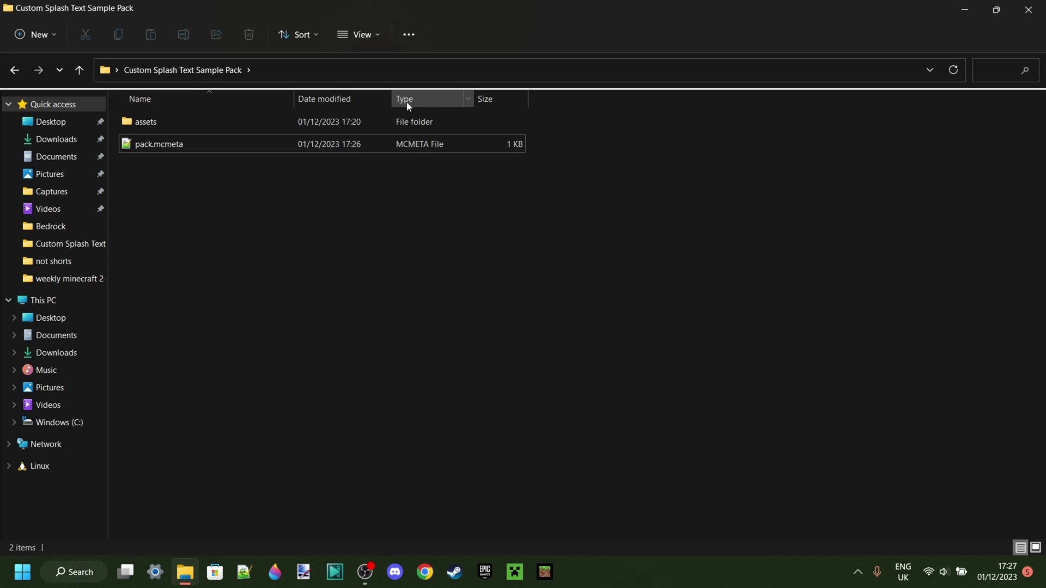
left_click_drag(391, 168, 447, 136)
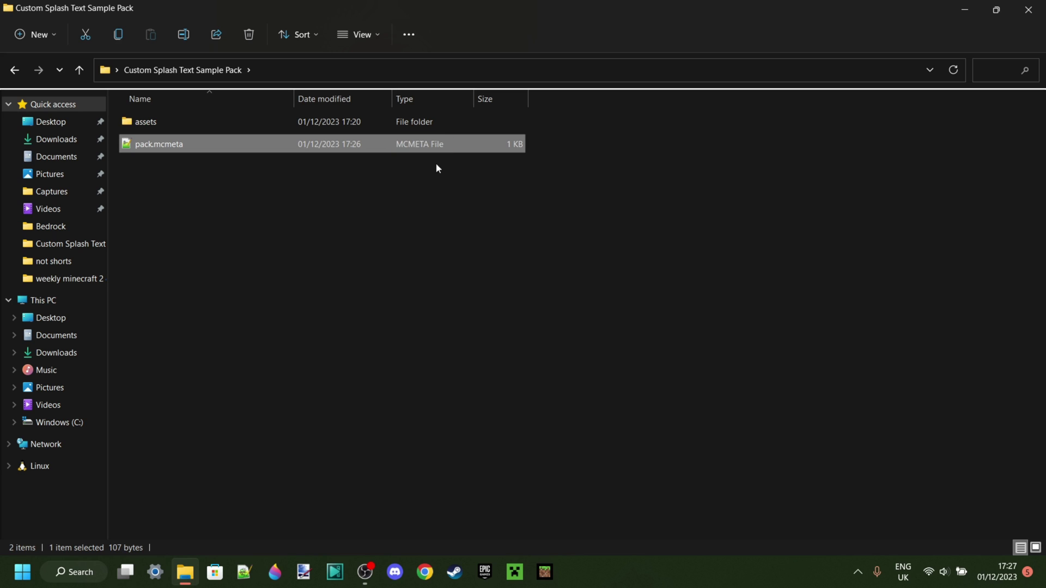
left_click(404, 191)
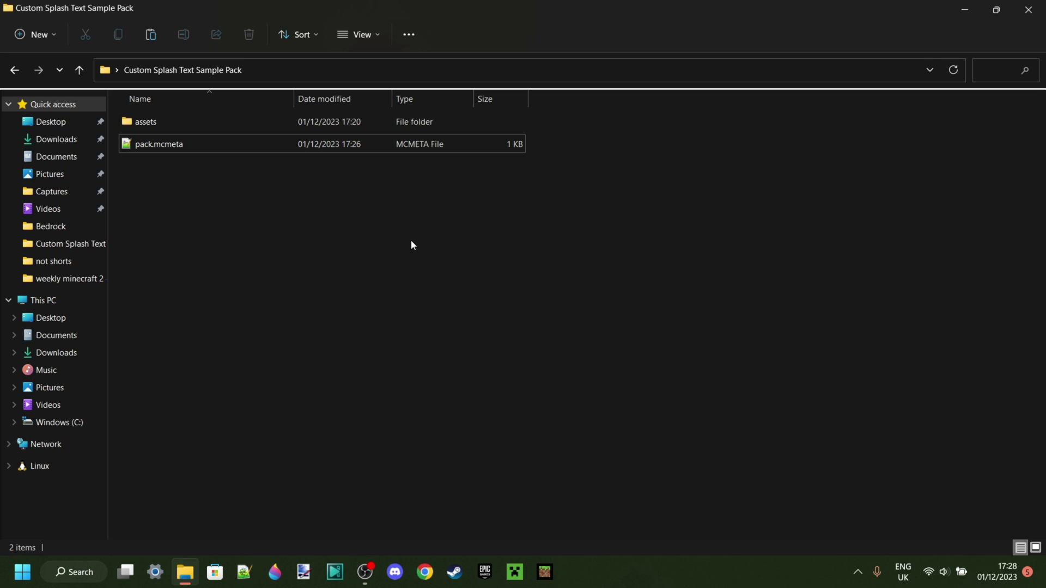
Step: Paste the image Itsme64.jpg into the pack's root folder and open it in Paint 3D
key("ctrl+v")
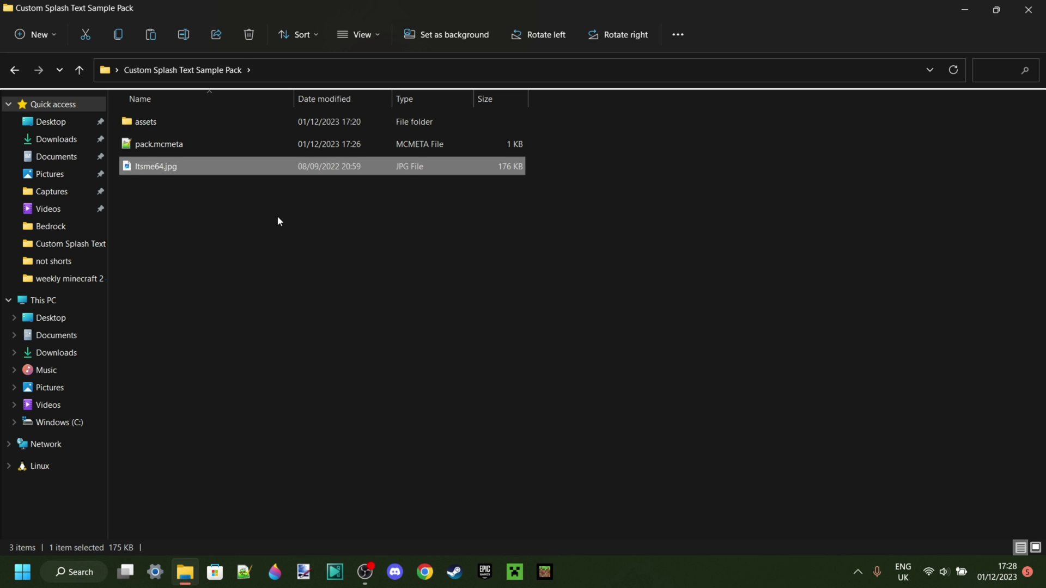
left_click(279, 220)
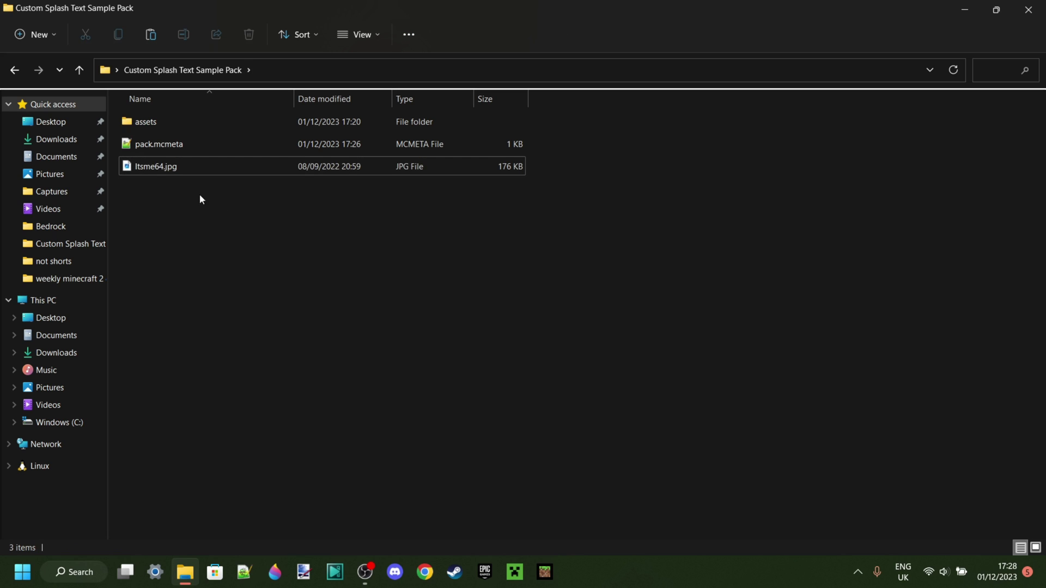
right_click(164, 169)
mouse_move(311, 235)
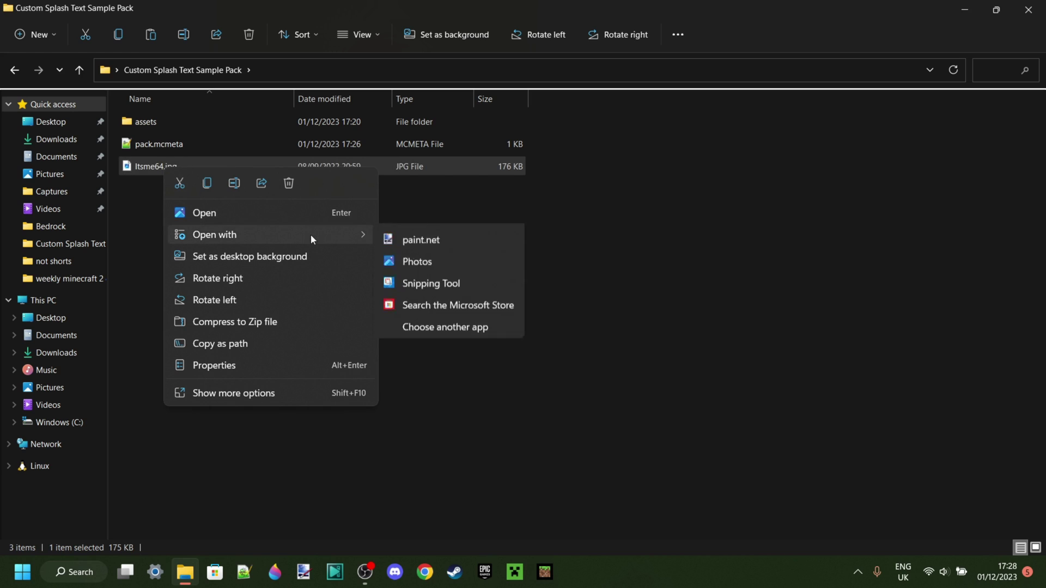
left_click(417, 285)
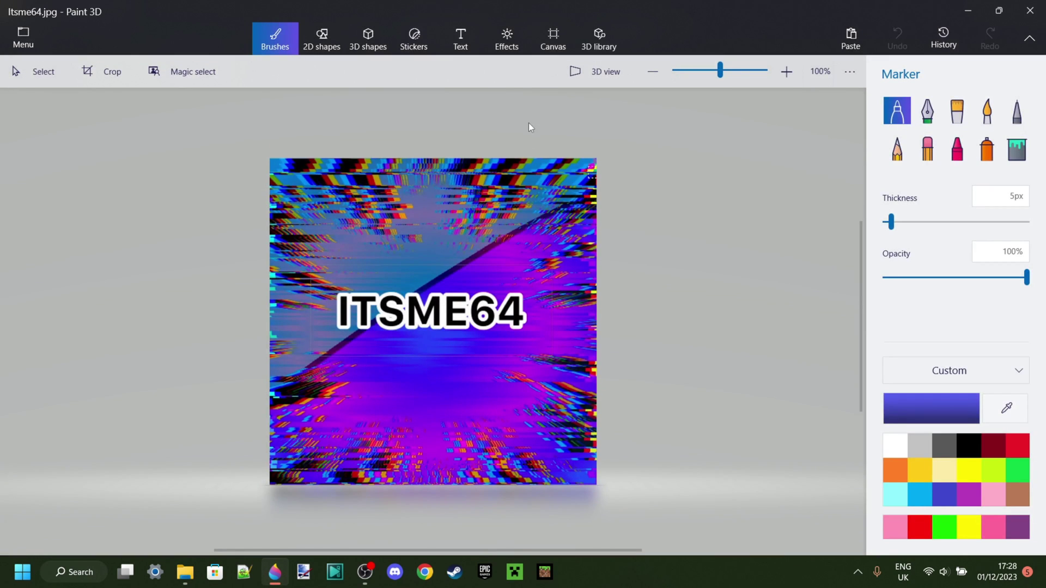
Step: Crop the image with 1:1 framing and save it
left_click(108, 69)
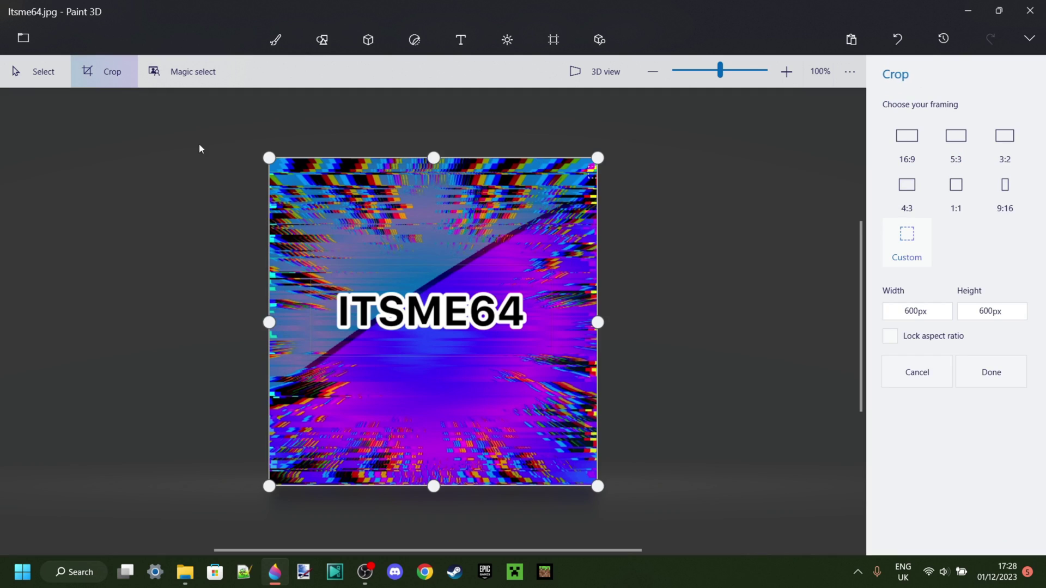
left_click(962, 203)
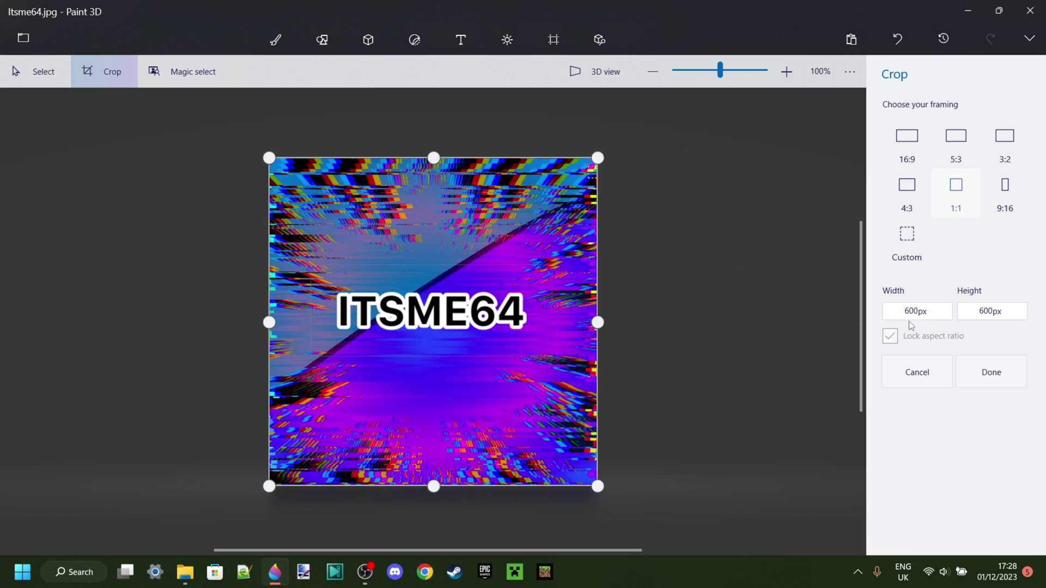
left_click(990, 371)
key("ctrl+s")
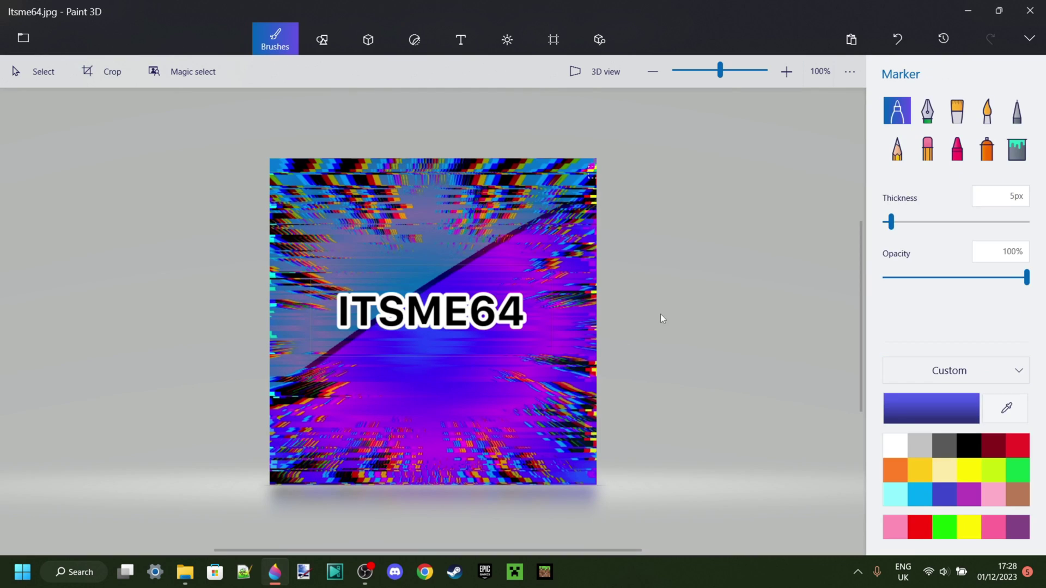
Step: Close Paint 3D and rename Itsme64.jpg in the pack folder to pack.jpg
left_click(1030, 10)
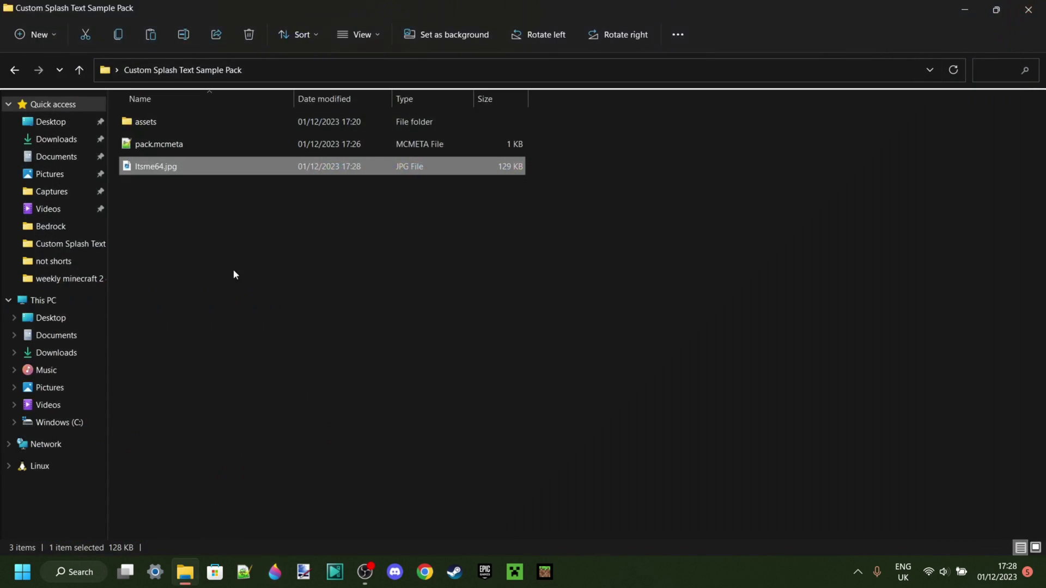
left_click(221, 238)
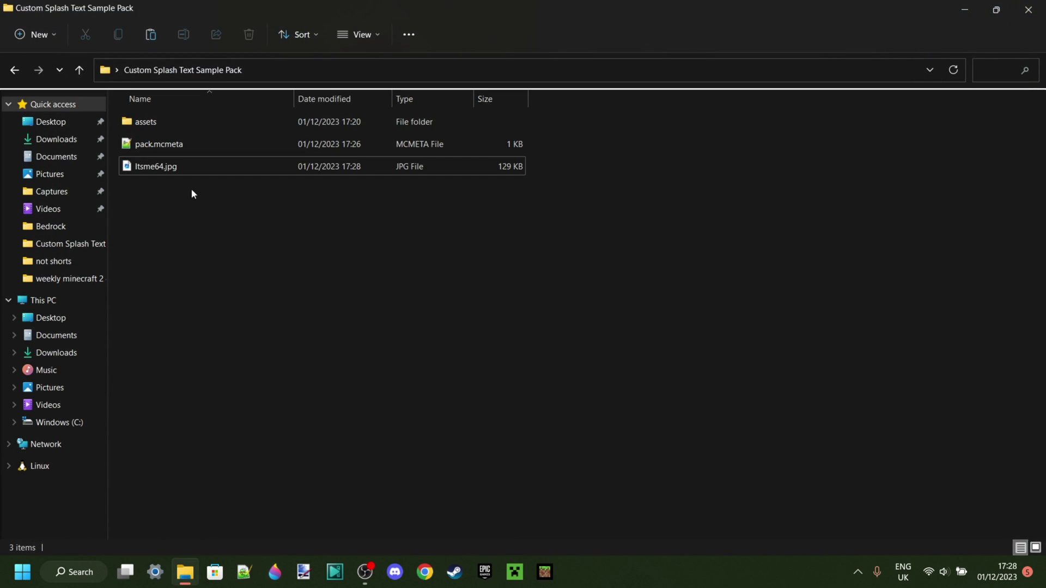
left_click(161, 170)
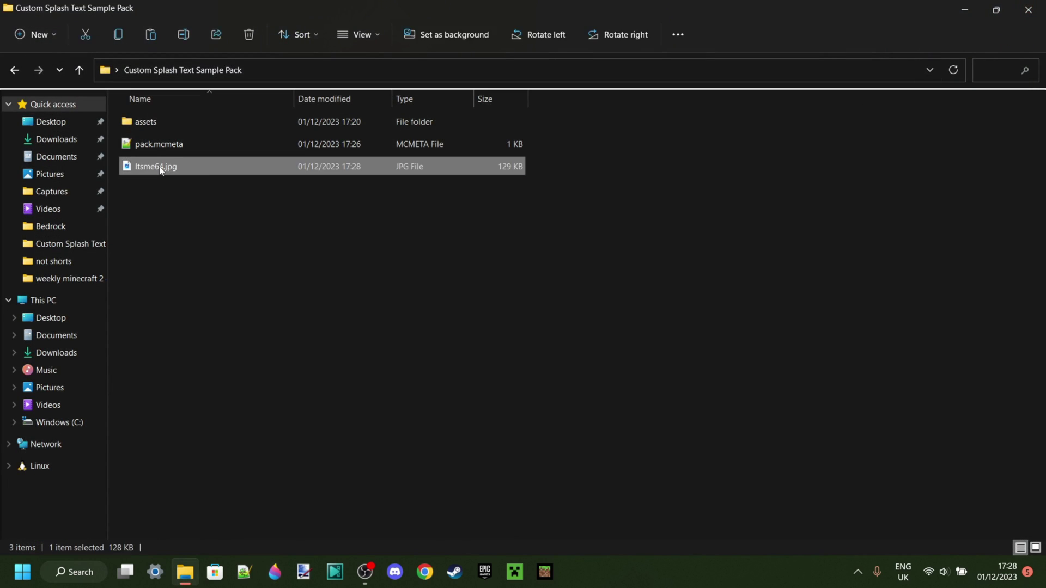
right_click(162, 169)
left_click(232, 185)
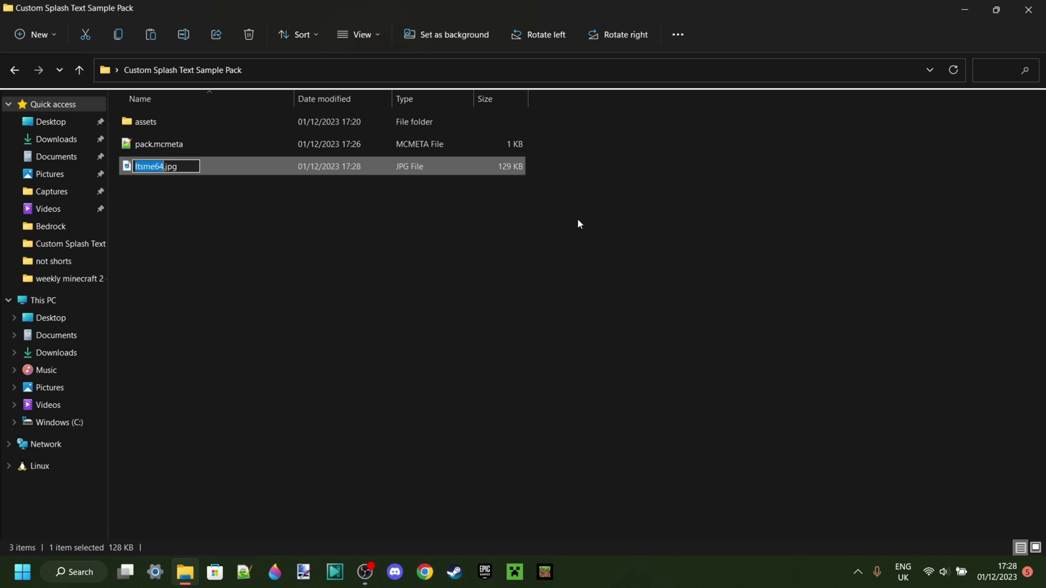
key("Caps_Lock")
type("PA")
key("BackSpace")
key("BackSpace")
key("Caps_Lock")
type("pa")
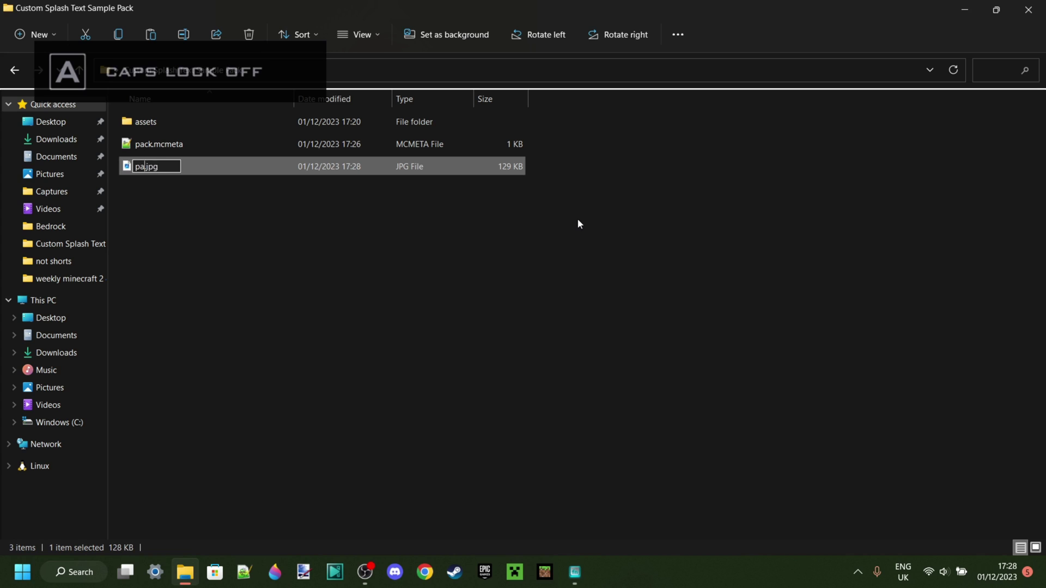
type("ck")
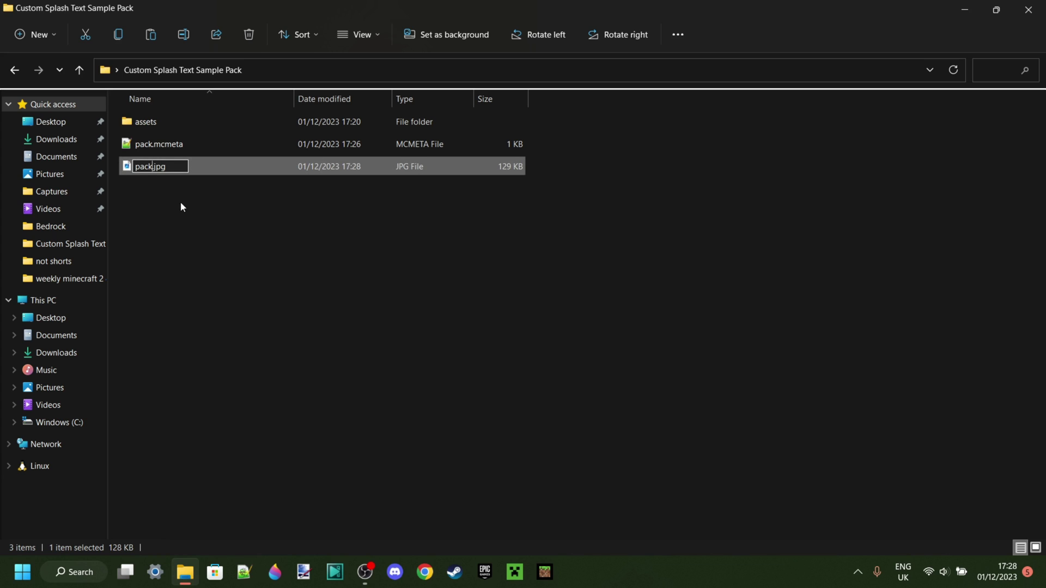
left_click(190, 218)
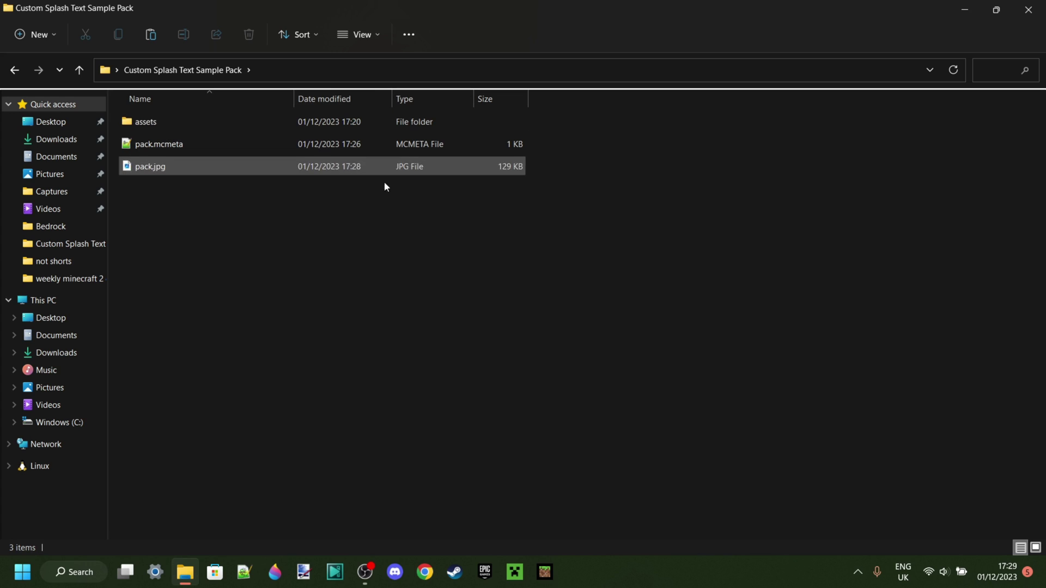
Step: Change the extension of pack.jpg so the file is named pack.png, and accept the extension change
left_click_drag(396, 191, 418, 163)
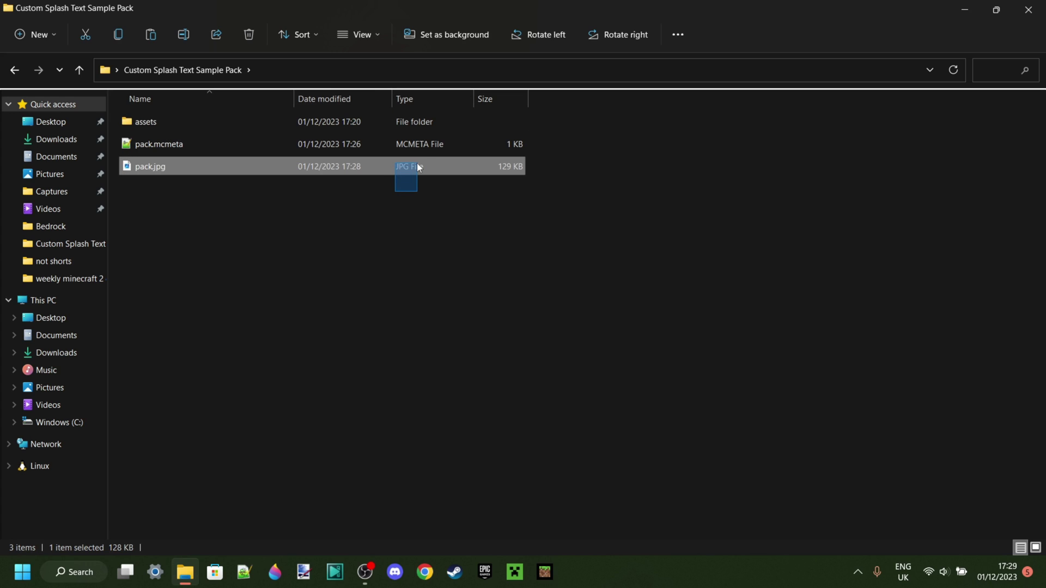
left_click(417, 198)
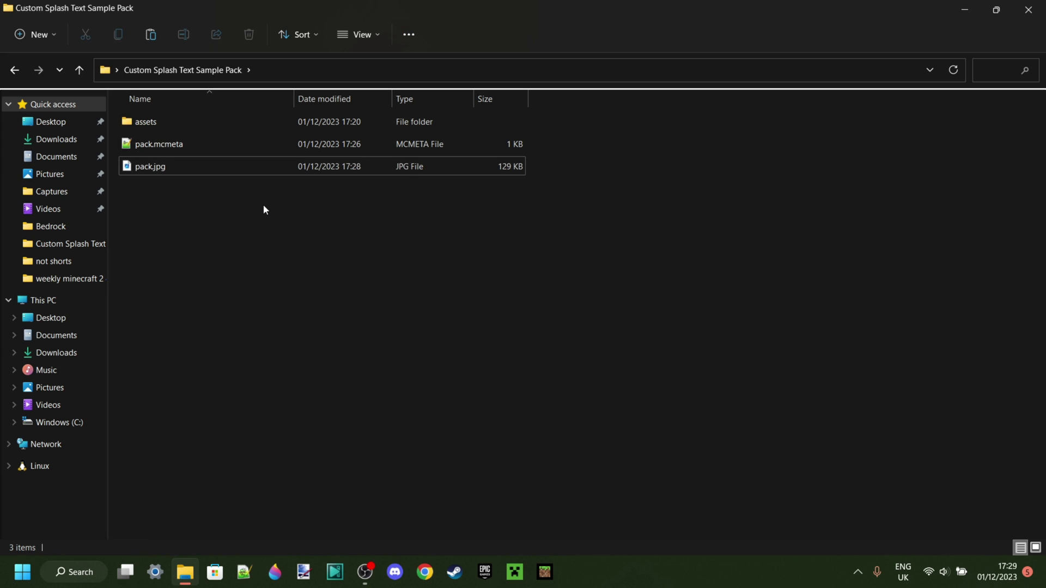
right_click(152, 173)
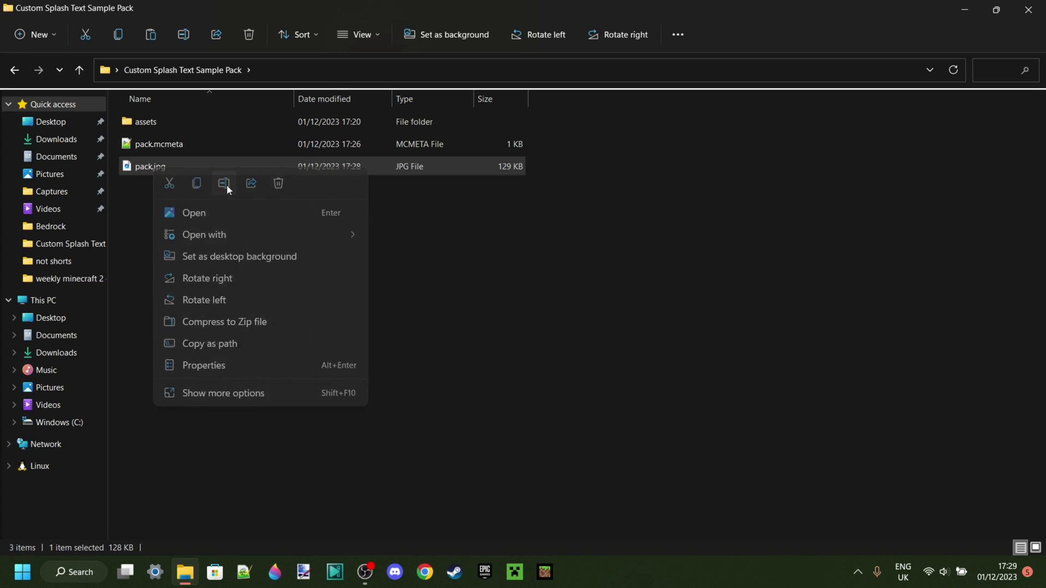
left_click(226, 185)
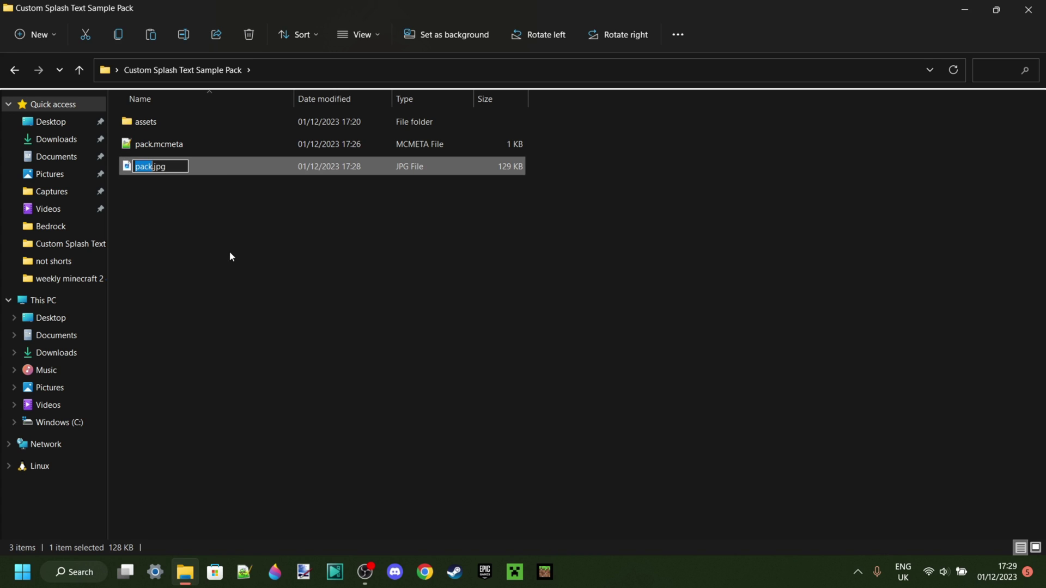
left_click(171, 168)
key("BackSpace")
key("BackSpace")
key("BackSpace")
type("png")
key("Return")
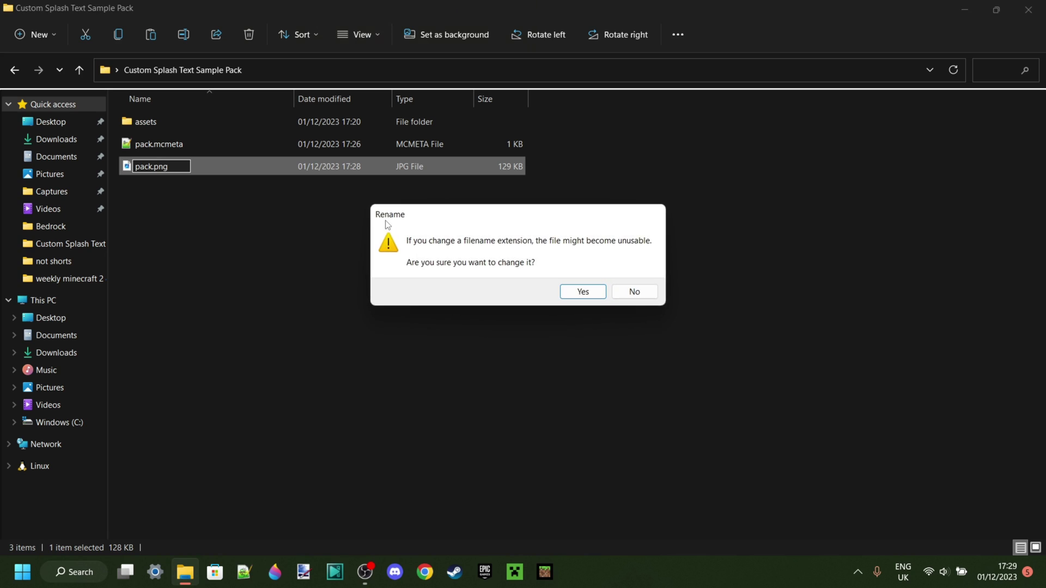
left_click(580, 293)
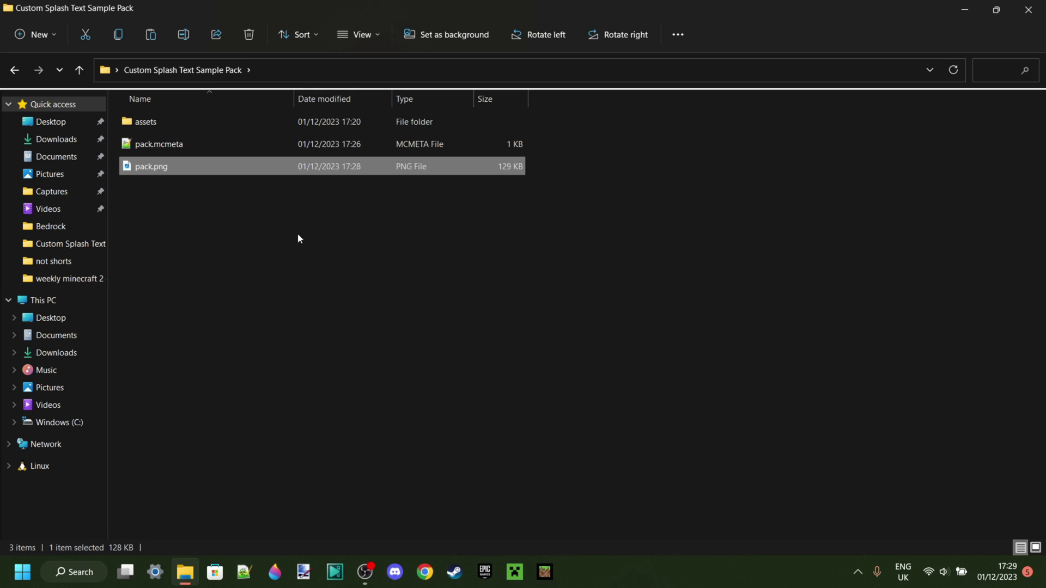
left_click(183, 200)
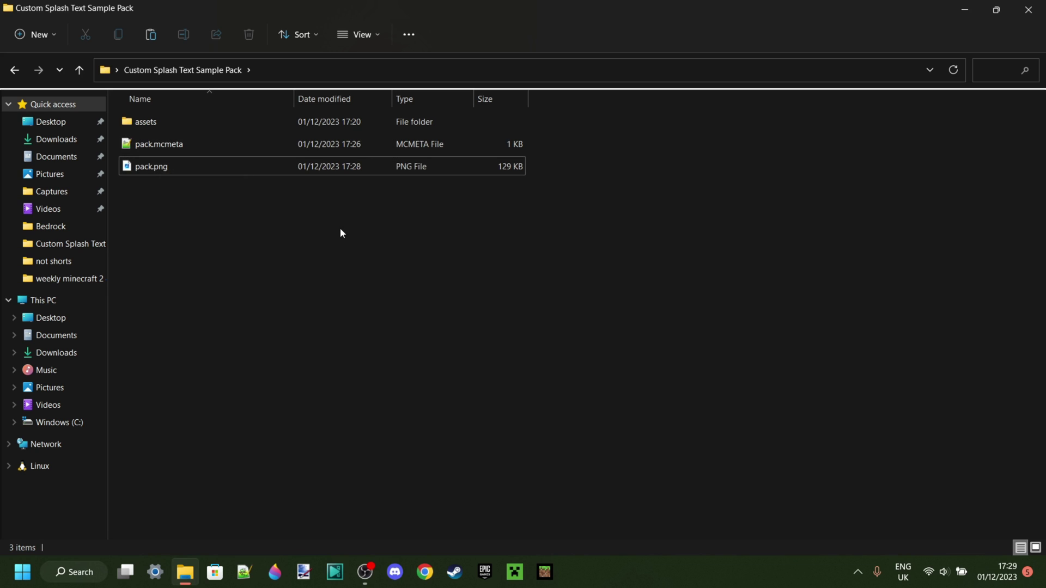
left_click(372, 36)
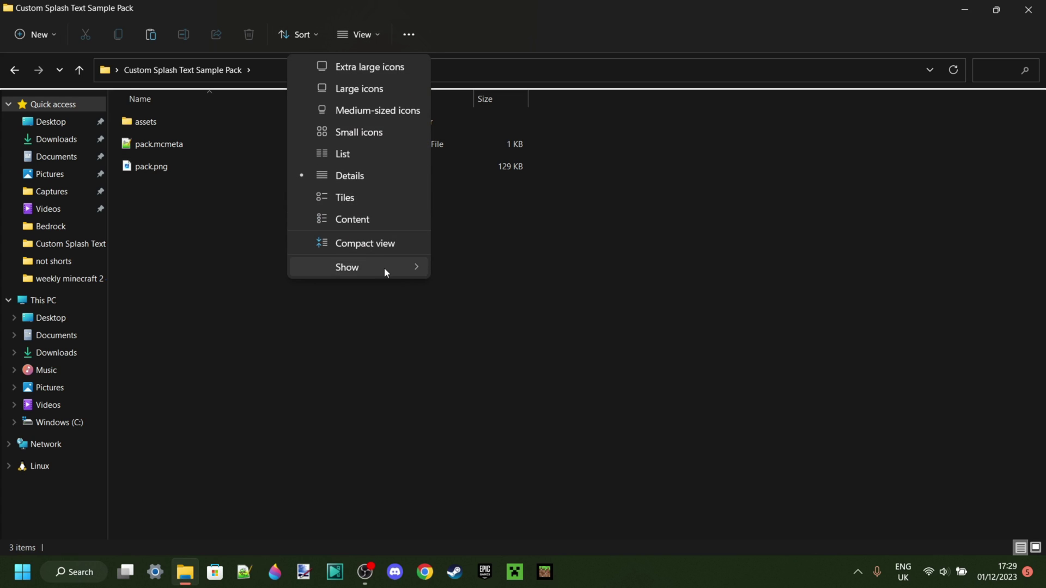
mouse_move(384, 266)
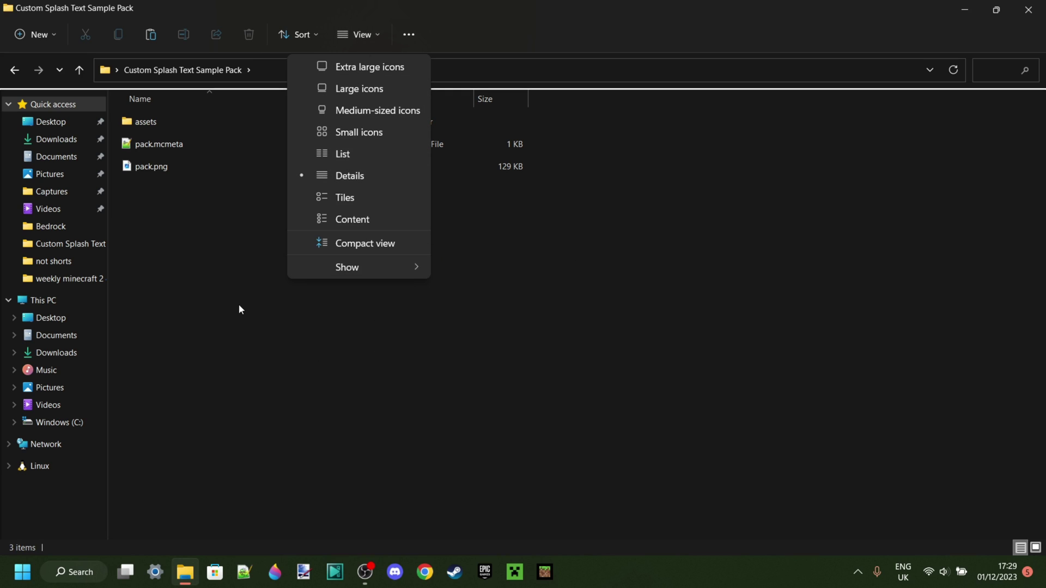
key("Escape")
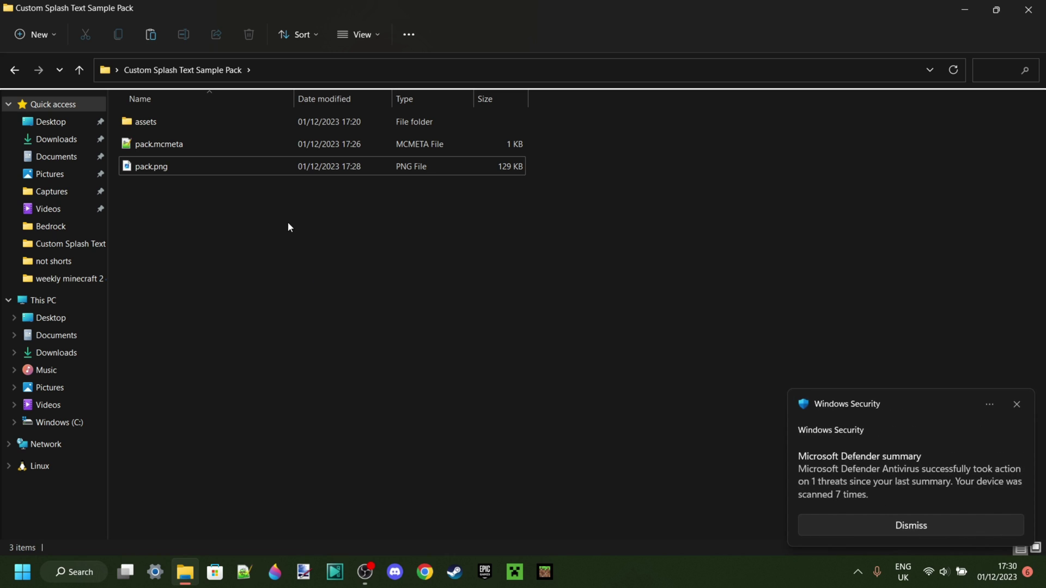
Step: Compress assets, pack.mcmeta and pack.png together into a zip file named Itsme64's Custom Splash.zip
left_click_drag(208, 203, 299, 119)
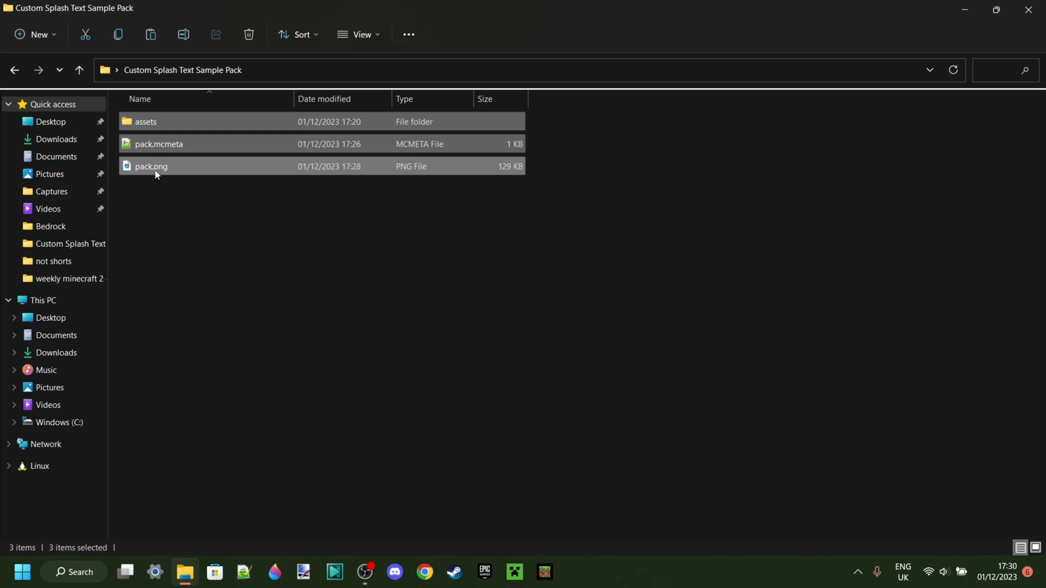
right_click(166, 147)
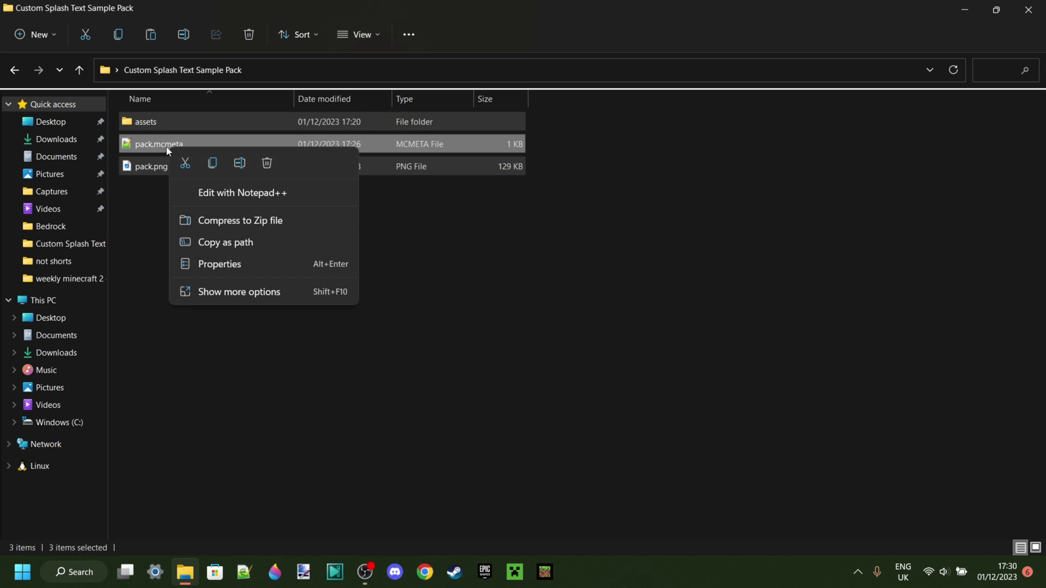
left_click(238, 221)
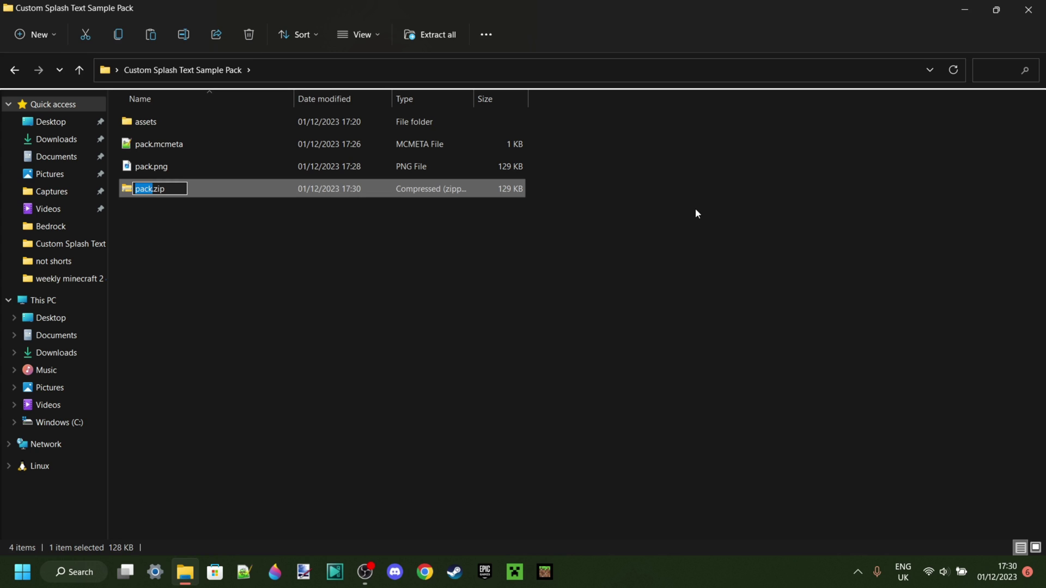
type("Itsme64's Cu")
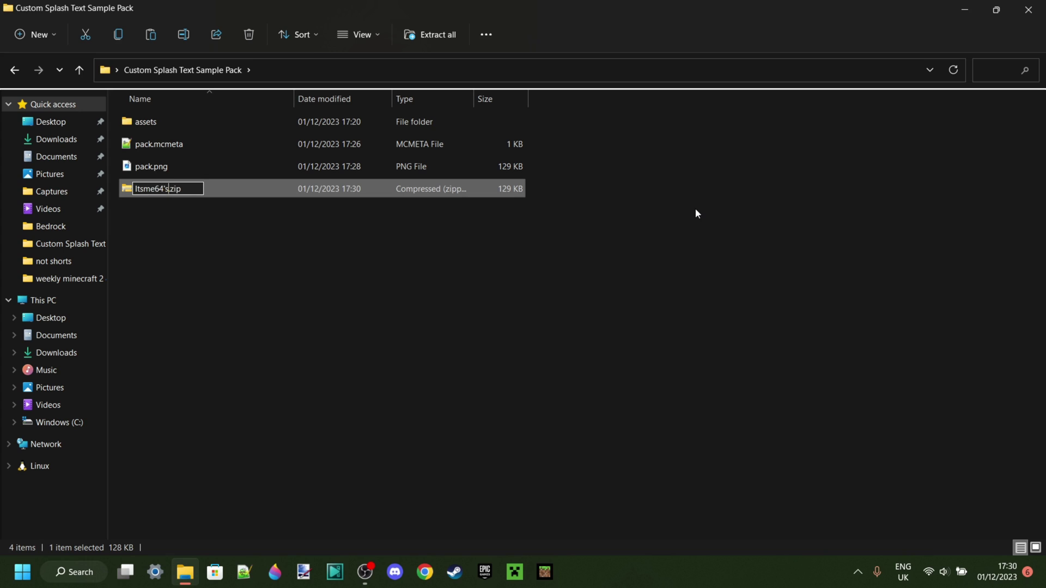
type("stom Splah")
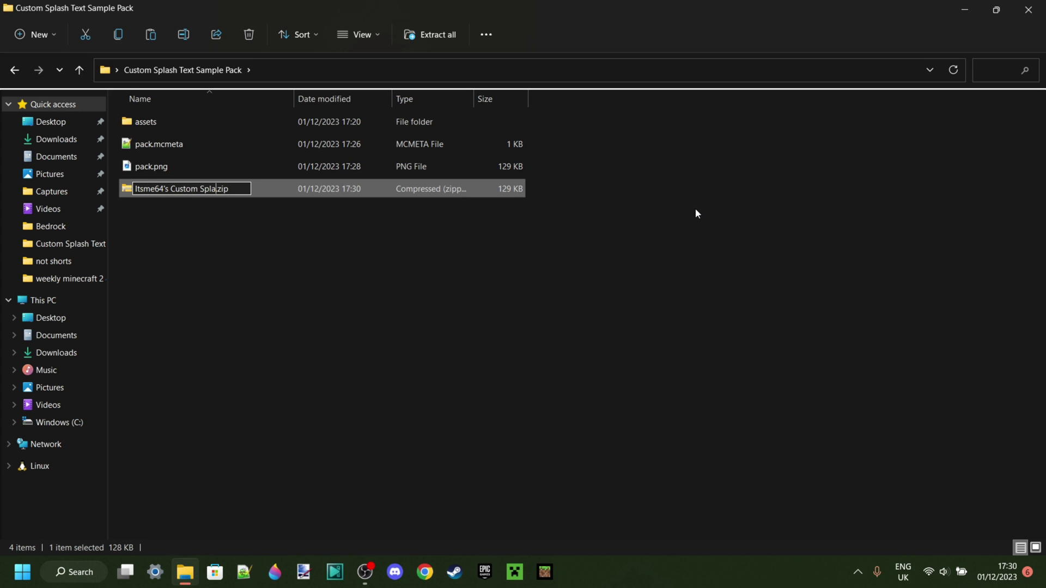
type("sh")
left_click(461, 264)
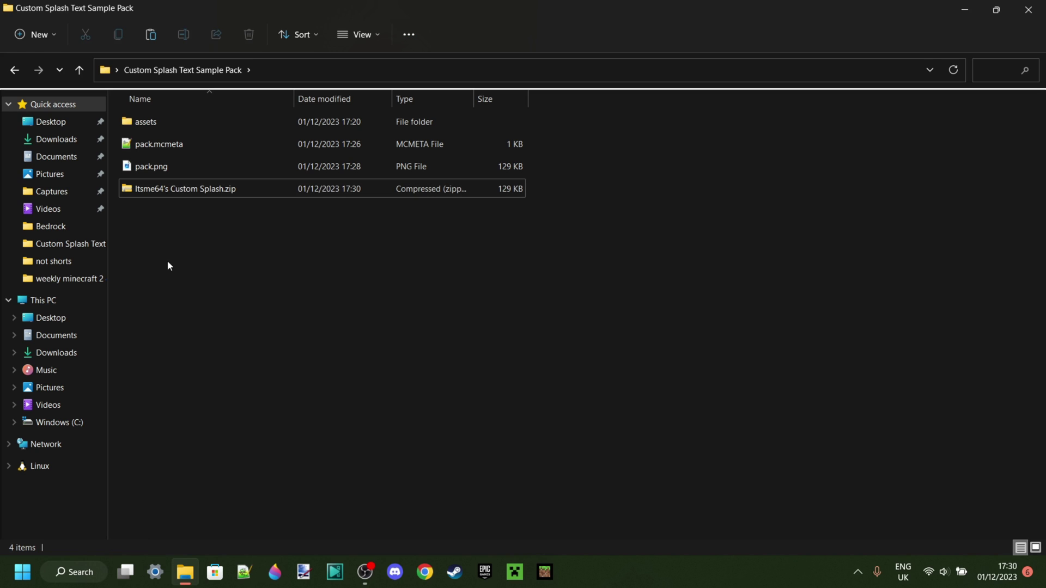
Step: Move Itsme64's Custom Splash.zip from the pack folder to the desktop and close the folder window
left_click(996, 10)
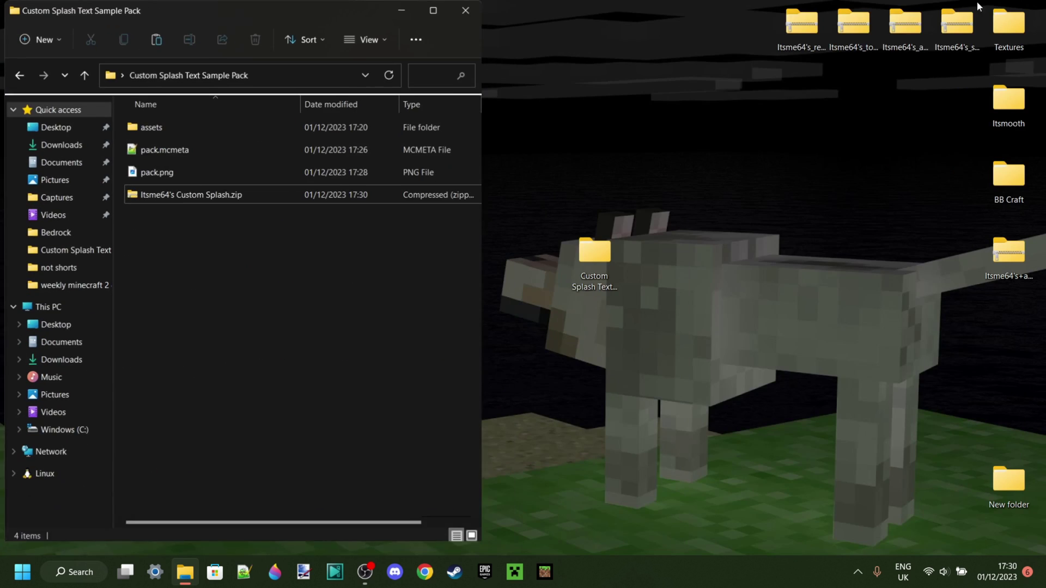
left_click_drag(137, 194, 551, 280)
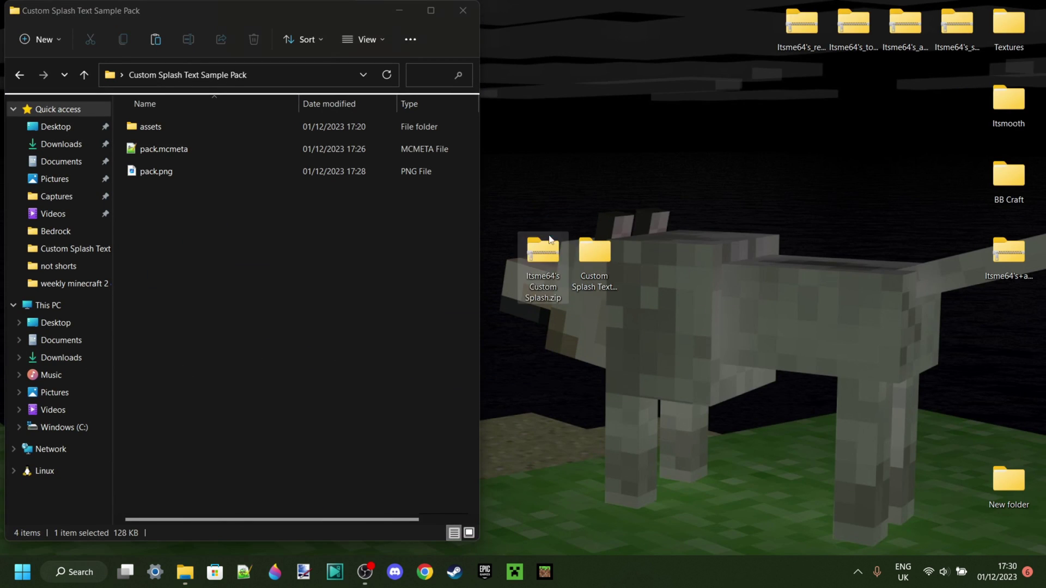
left_click(462, 12)
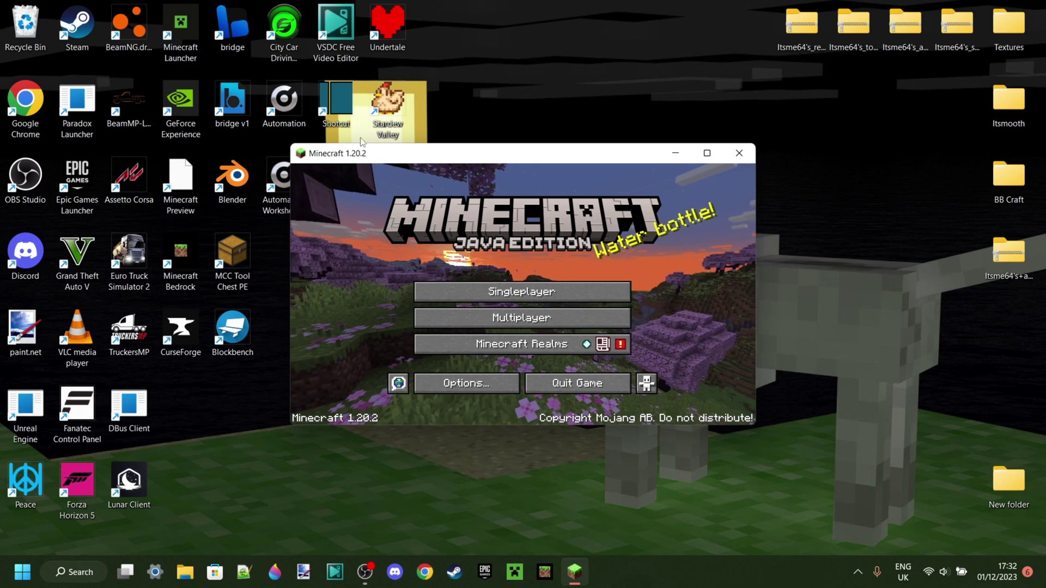
Step: Arrange the Minecraft window and the desktop zip and folder so that they do not overlap
left_click_drag(370, 158, 671, 25)
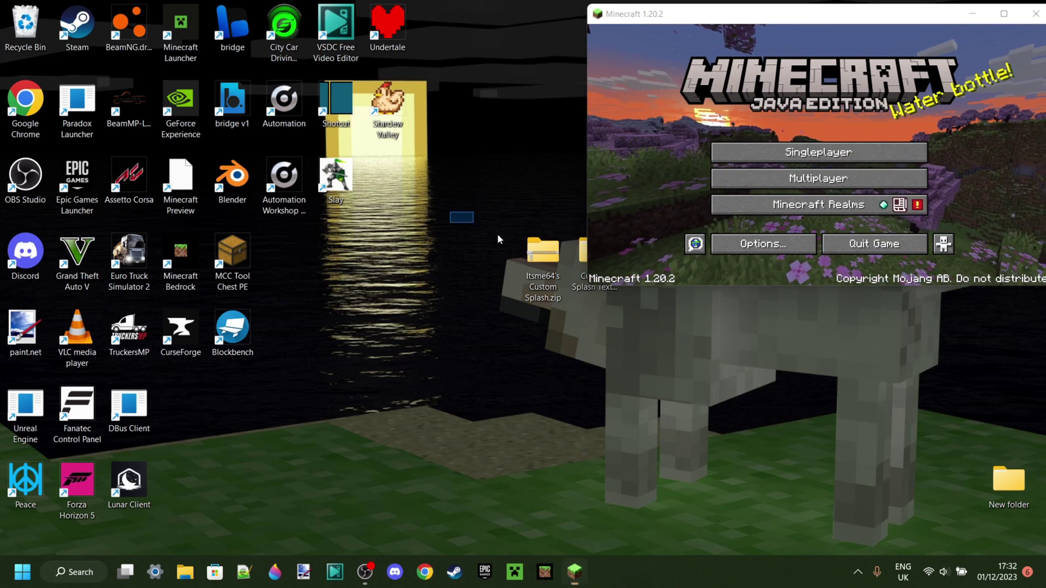
left_click_drag(498, 233, 441, 349)
left_click(462, 256)
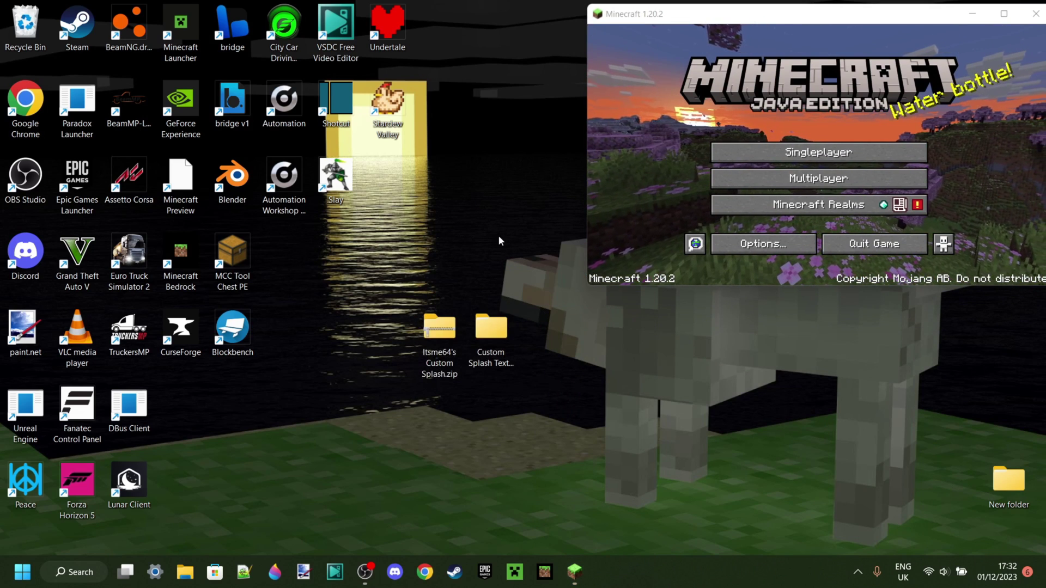
Step: Open Minecraft's resource pack selection and add Itsme64's Custom Splash.zip from the desktop, confirming the addition
left_click(655, 189)
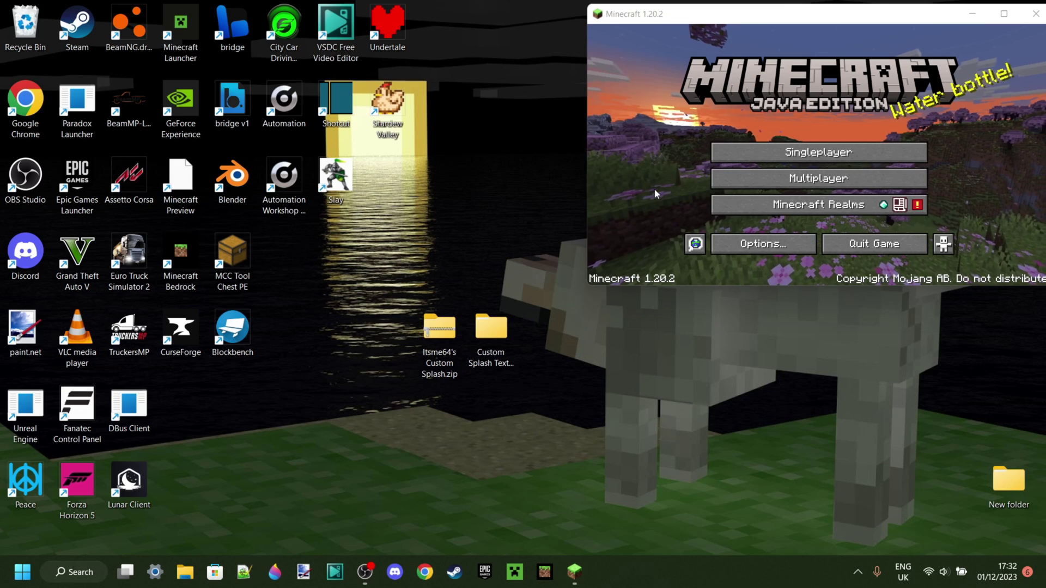
left_click(746, 246)
left_click(758, 198)
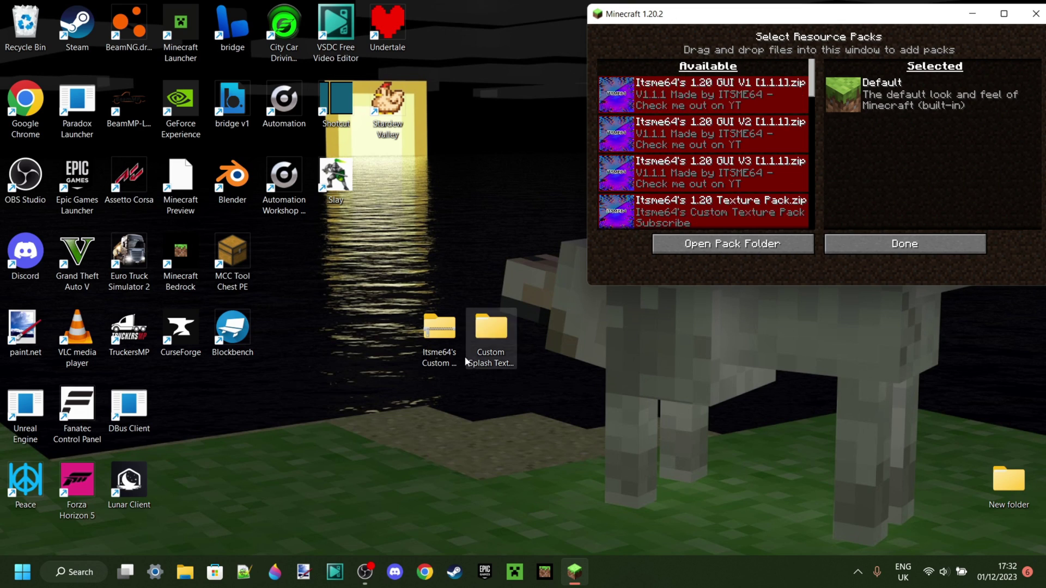
left_click_drag(446, 342, 671, 156)
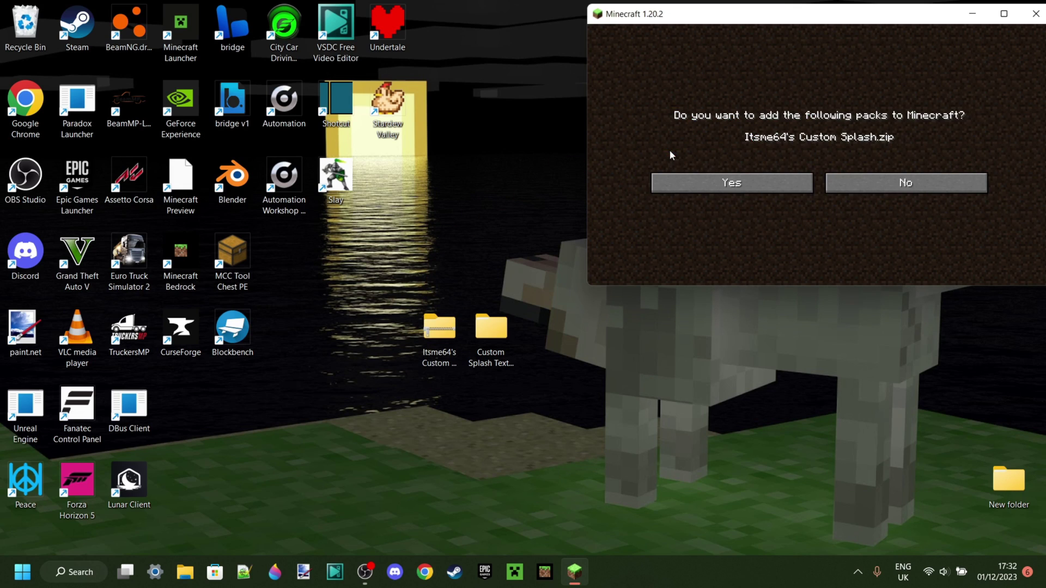
left_click(709, 184)
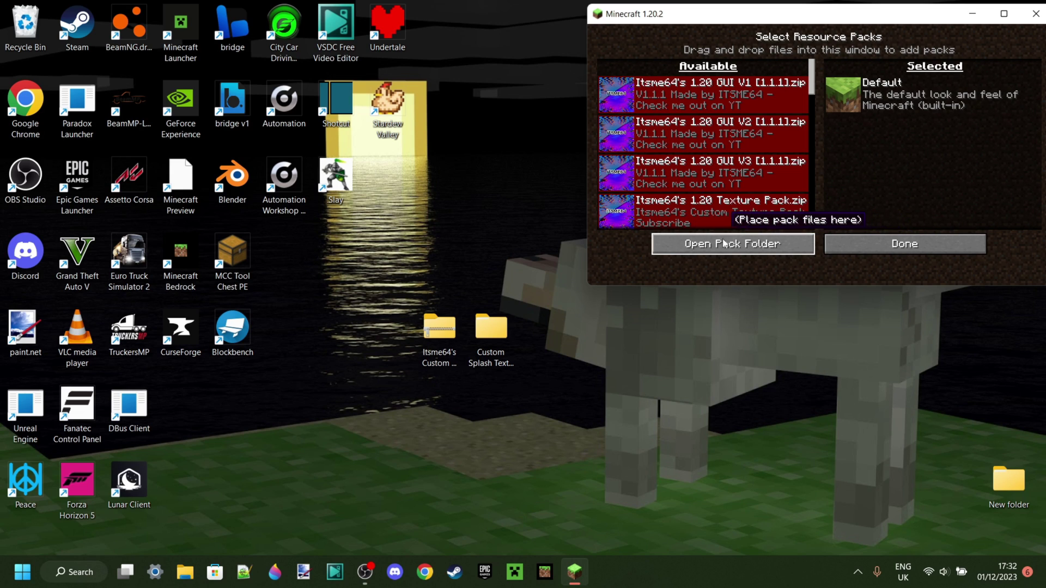
Step: Check Minecraft's resourcepacks folder for the added zip and close the folder window
left_click(758, 248)
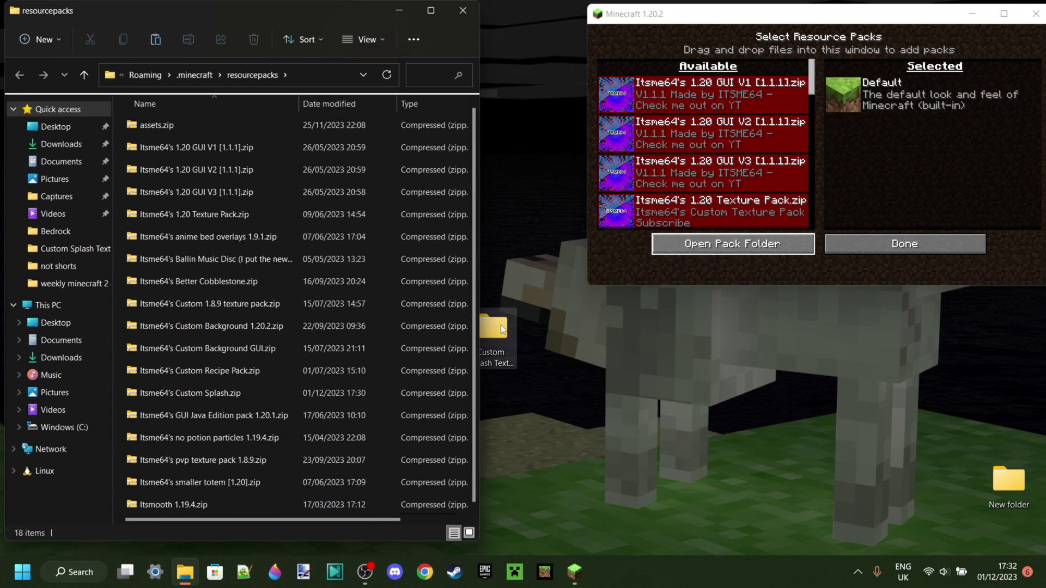
left_click(462, 11)
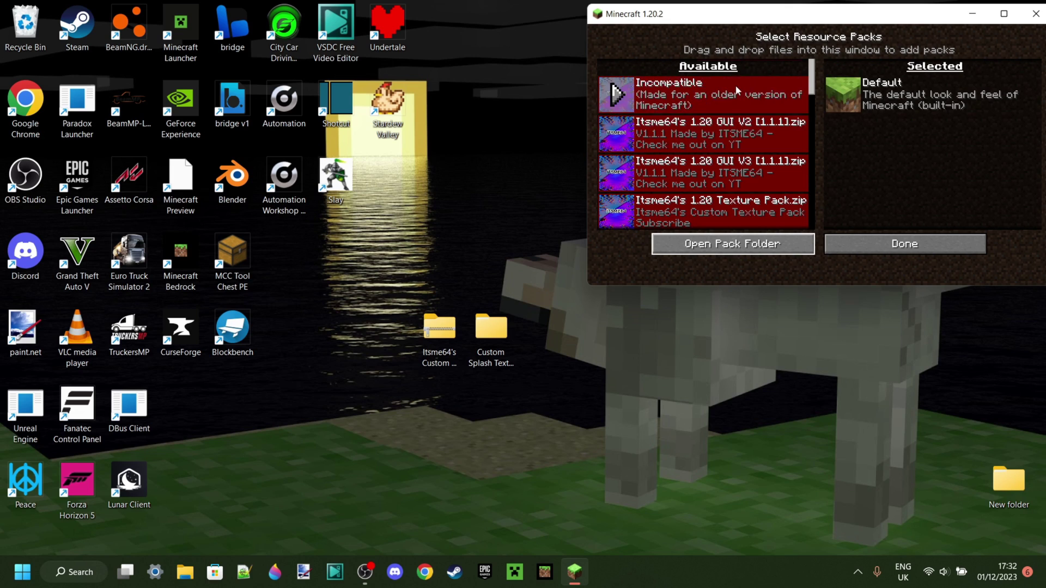
Step: Enable Itsme64's Custom Splash.zip among the available resource packs and apply the selection
scroll(736, 85, "down", 3)
scroll(730, 120, "up", 3)
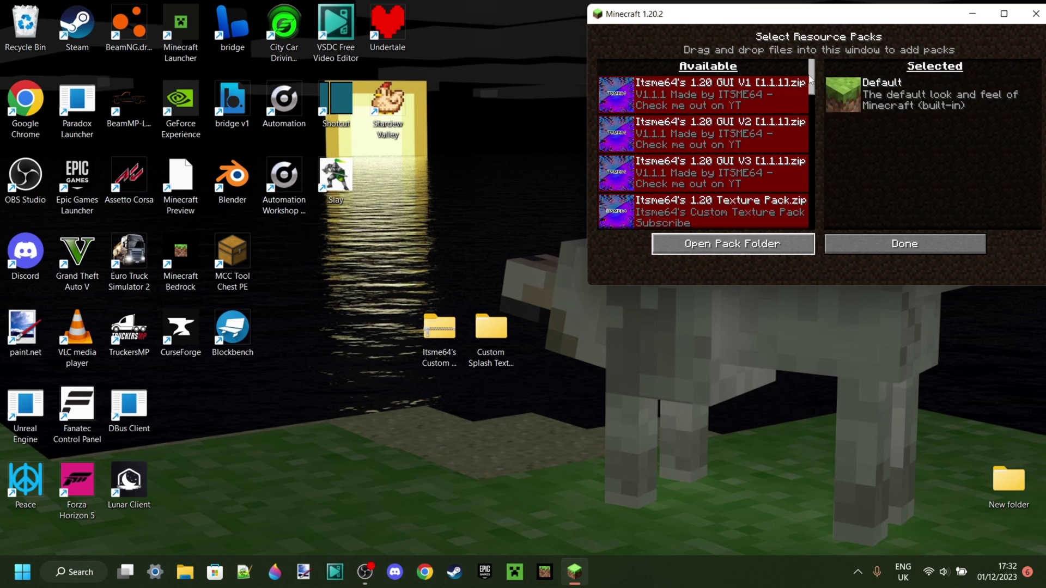
left_click_drag(813, 74, 811, 144)
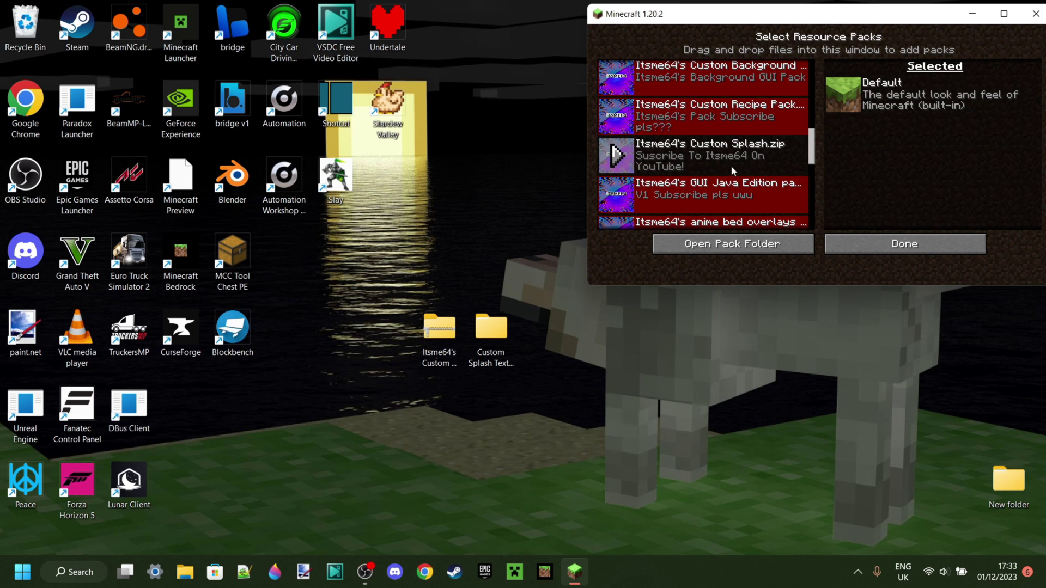
left_click(619, 158)
left_click(873, 245)
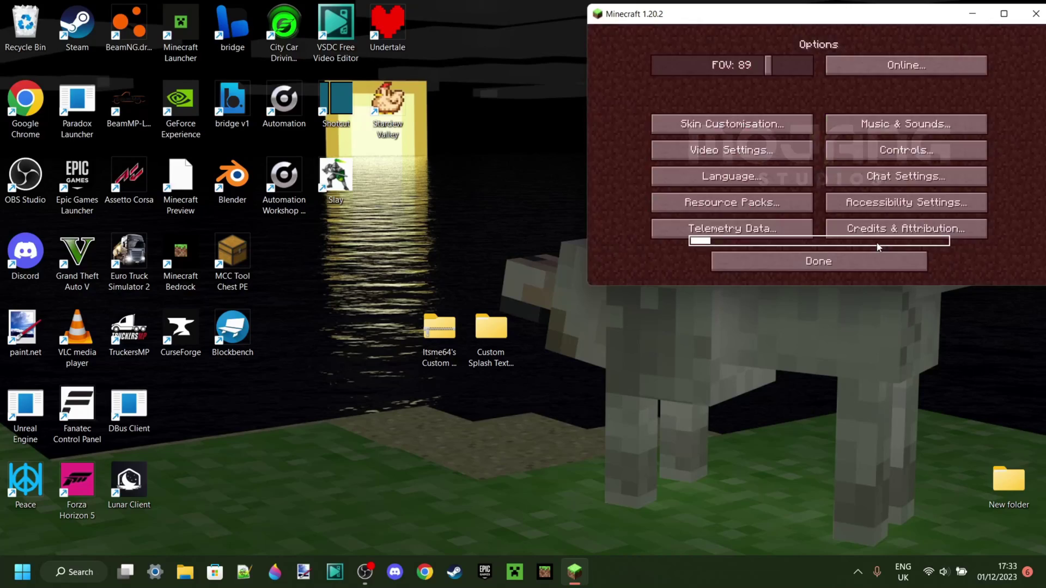
Step: Maximize the Minecraft window and return from the options to the title screen
left_click(1004, 14)
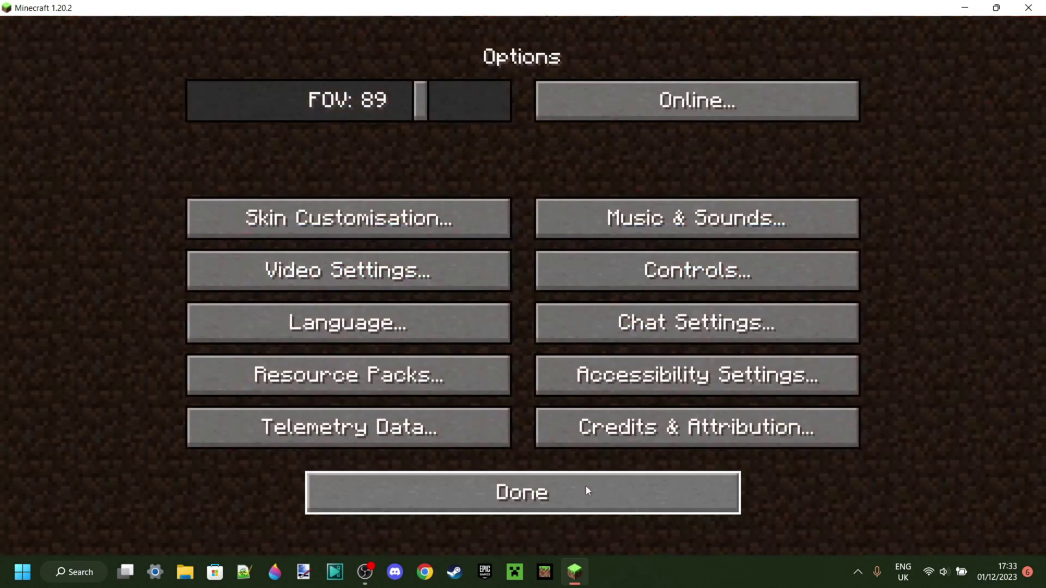
left_click(560, 487)
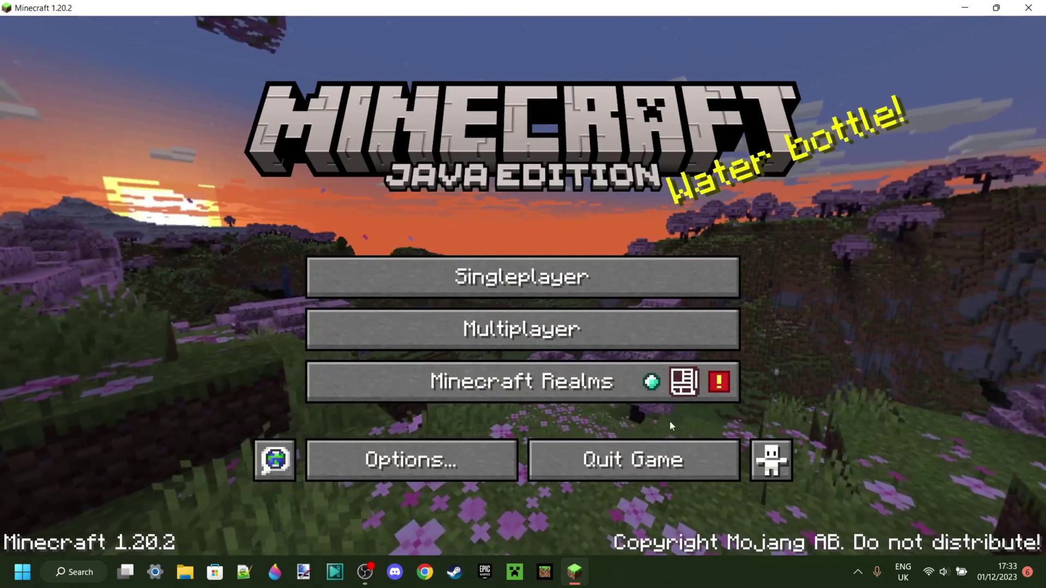